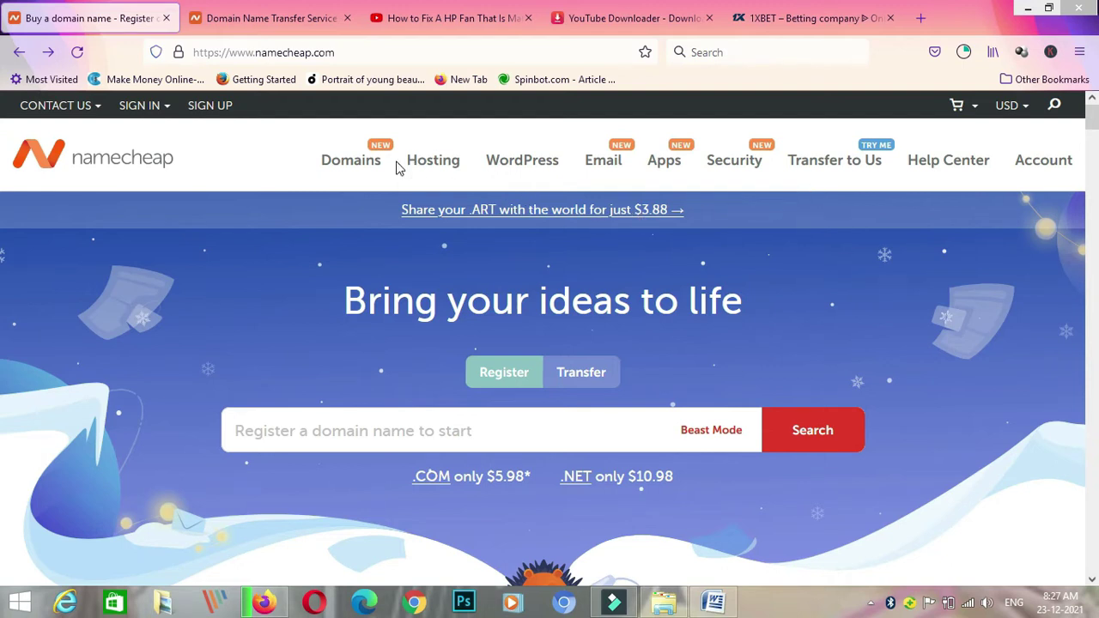
# - Open the Create An Account signup page via SIGN UP in the top bar
pyautogui.click(217, 107)
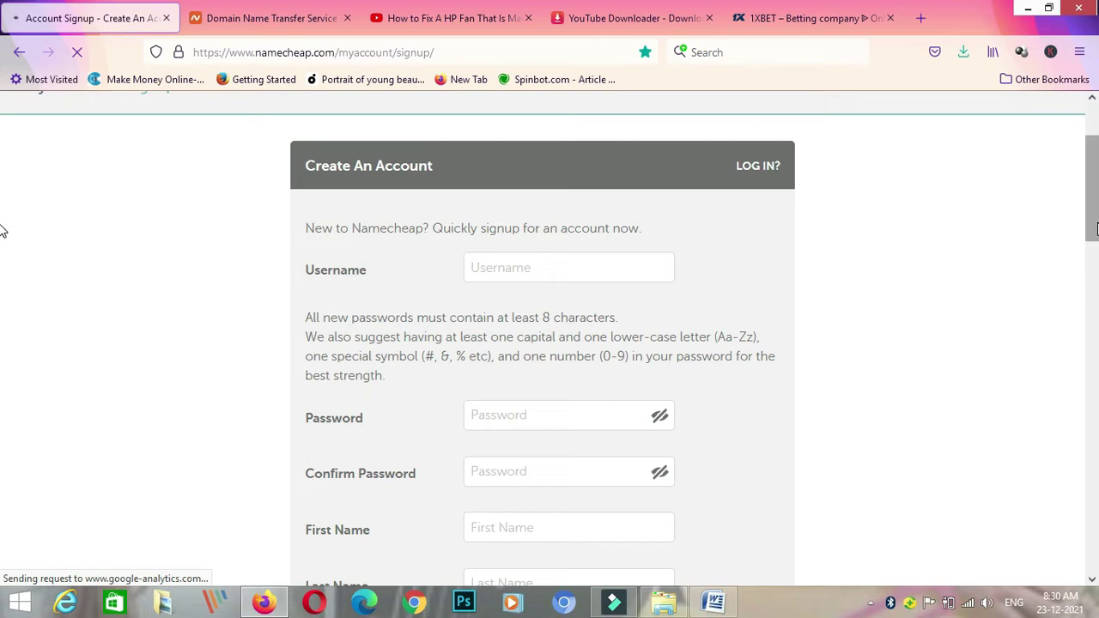
# - Enter the chosen username in the signup form's Username field
pyautogui.moveTo(1097, 227); pyautogui.dragTo(1096, 240)
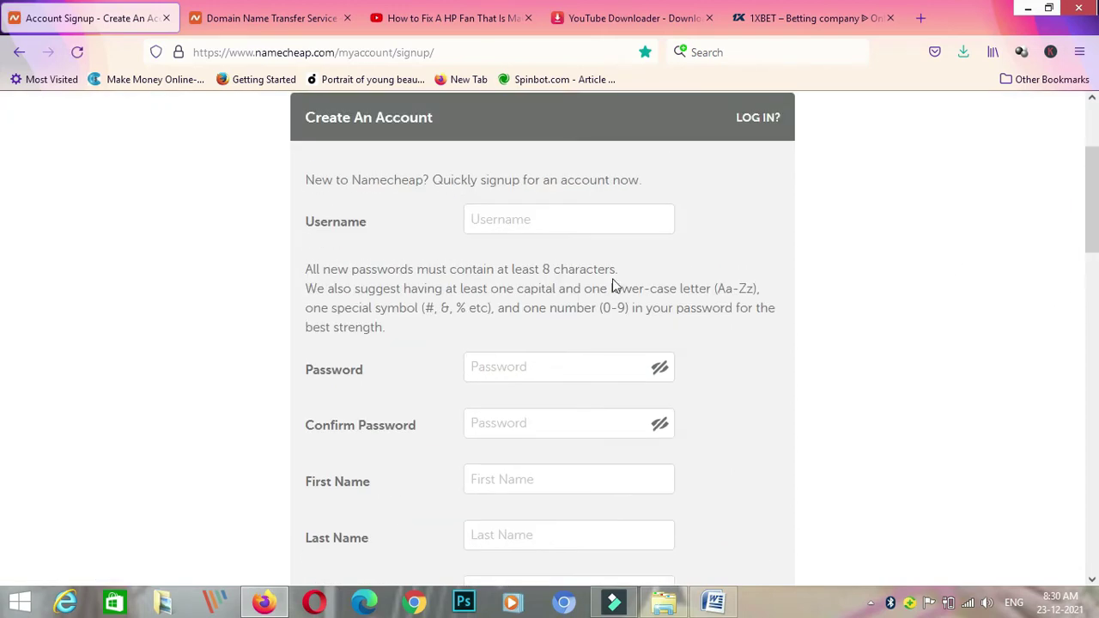
pyautogui.click(585, 220)
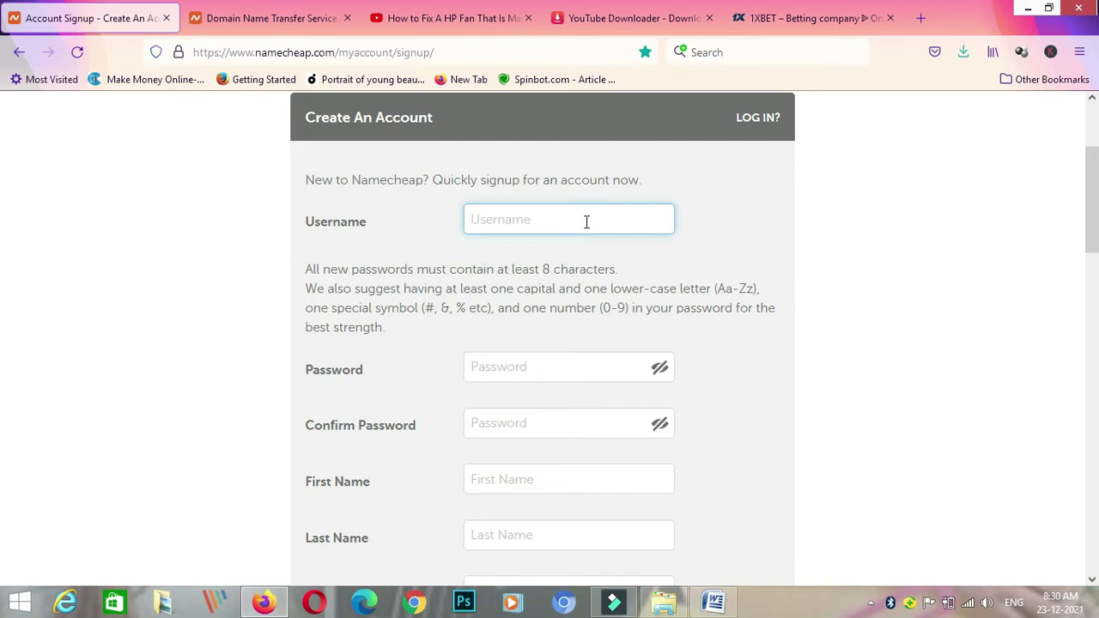
pyautogui.write('megtutorials')
pyautogui.click(501, 368)
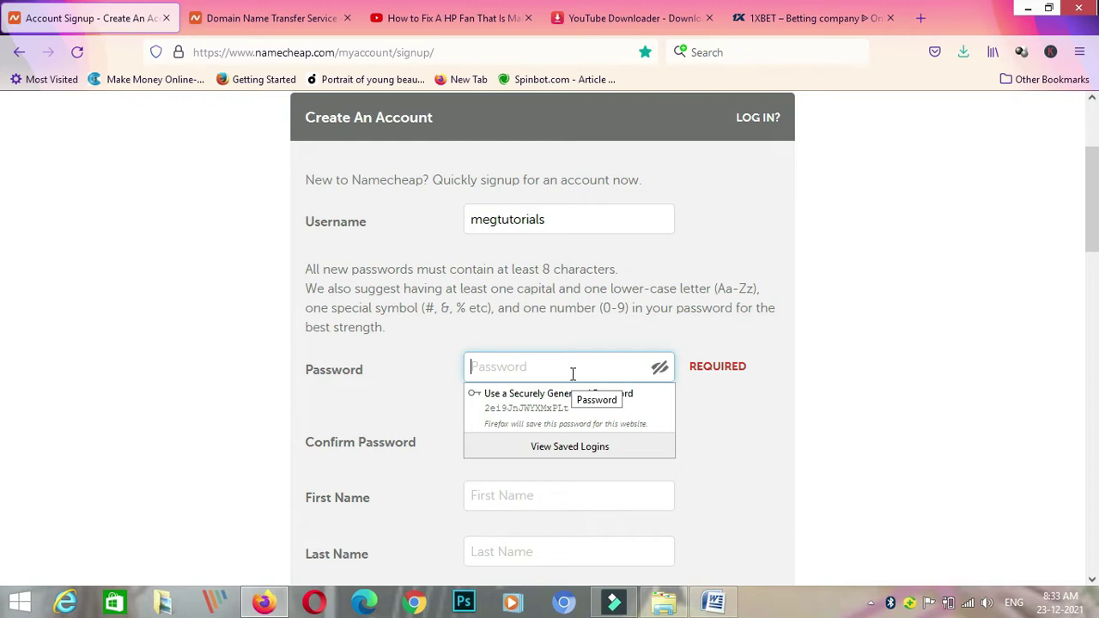
# - Enter the account password in both the Password and Confirm Password fields
pyautogui.write('****')
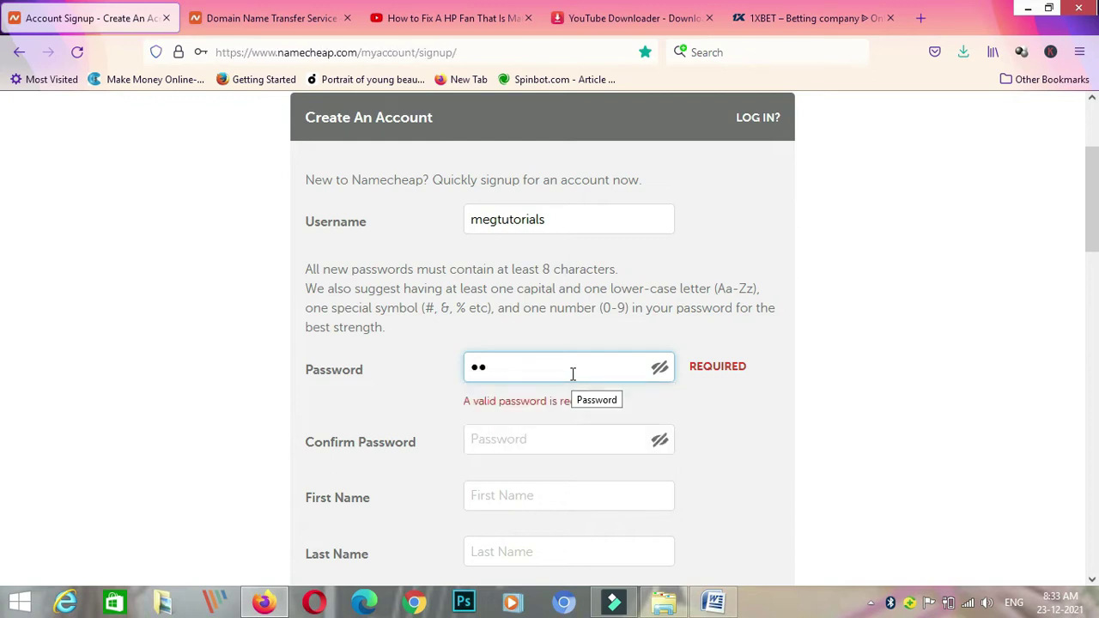
pyautogui.write('*******')
pyautogui.click(596, 441)
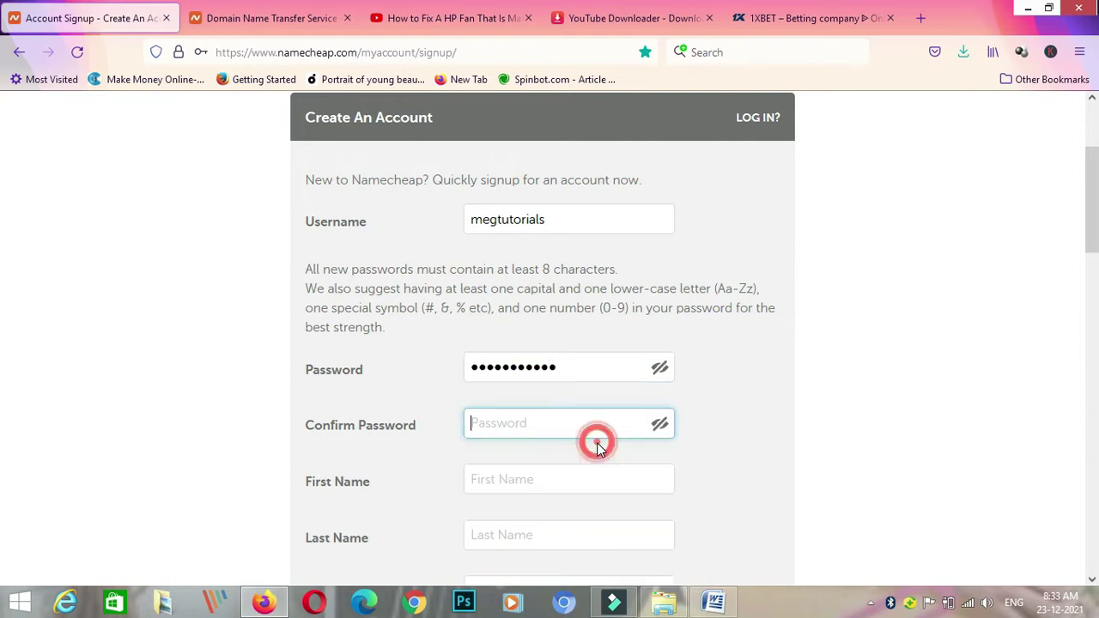
pyautogui.write('****')
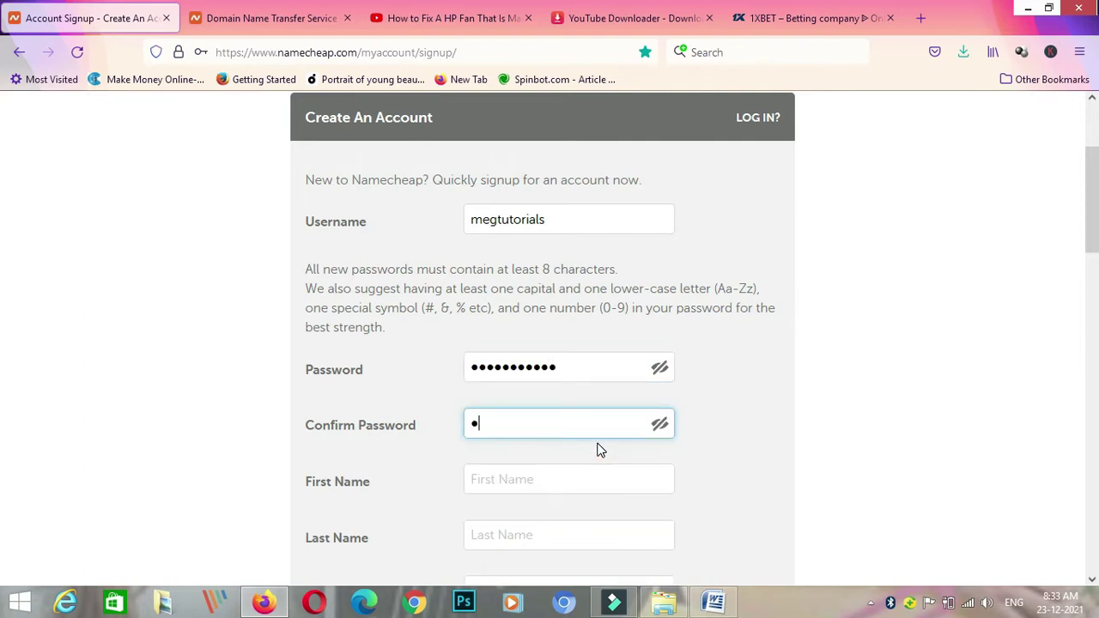
pyautogui.write('********')
pyautogui.moveTo(564, 432); pyautogui.dragTo(519, 484)
# - Fill in the account holder's first and last name
pyautogui.click(519, 483)
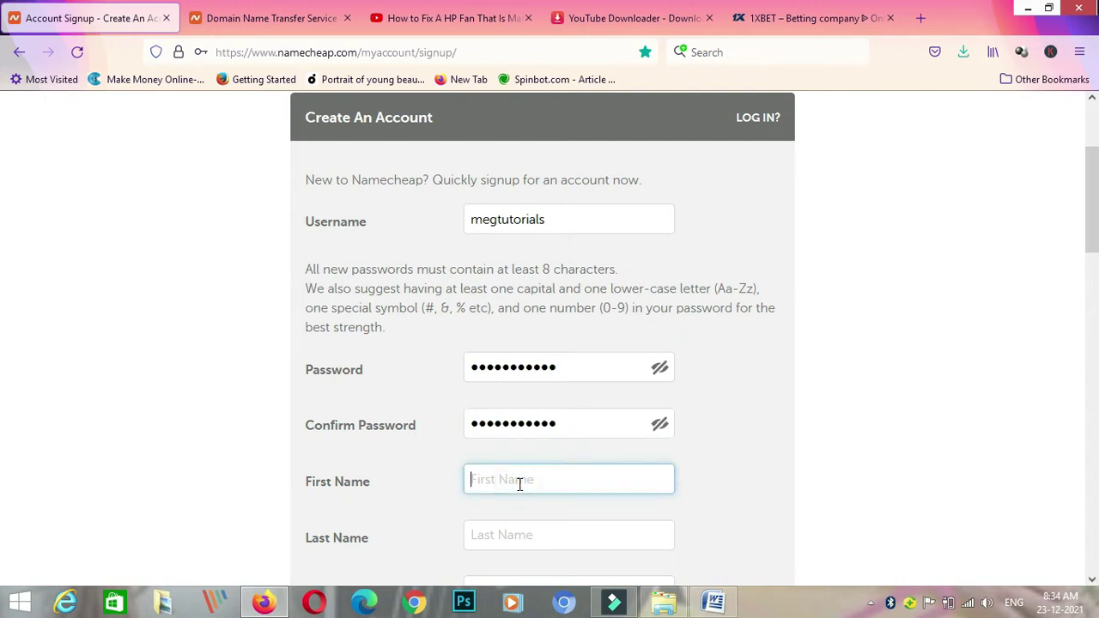
pyautogui.write('meg')
pyautogui.click(505, 536)
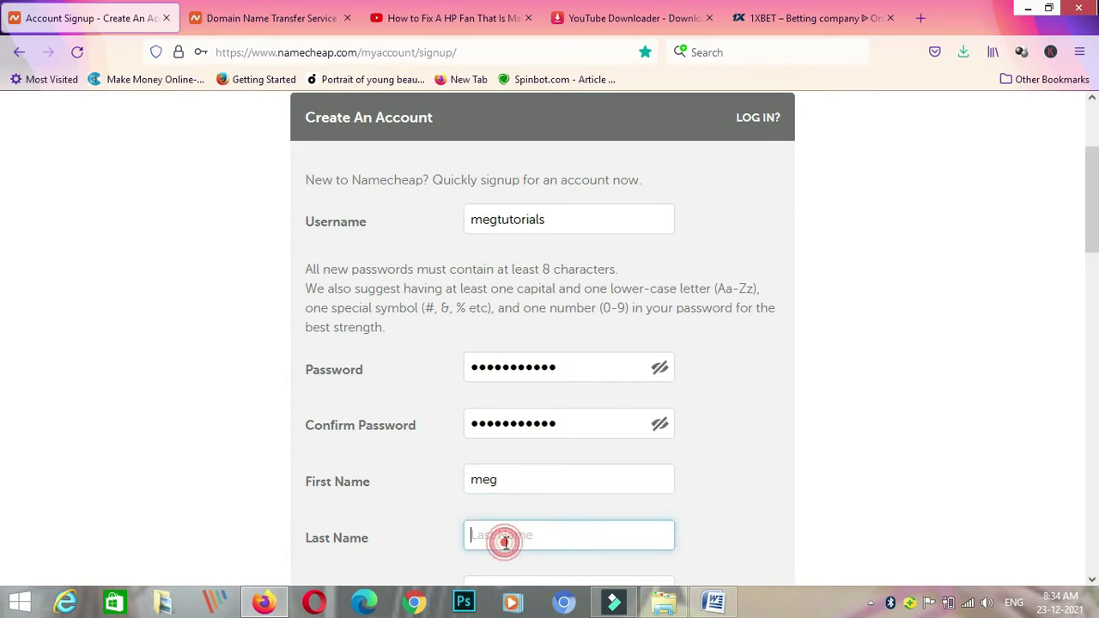
pyautogui.write('tutorial')
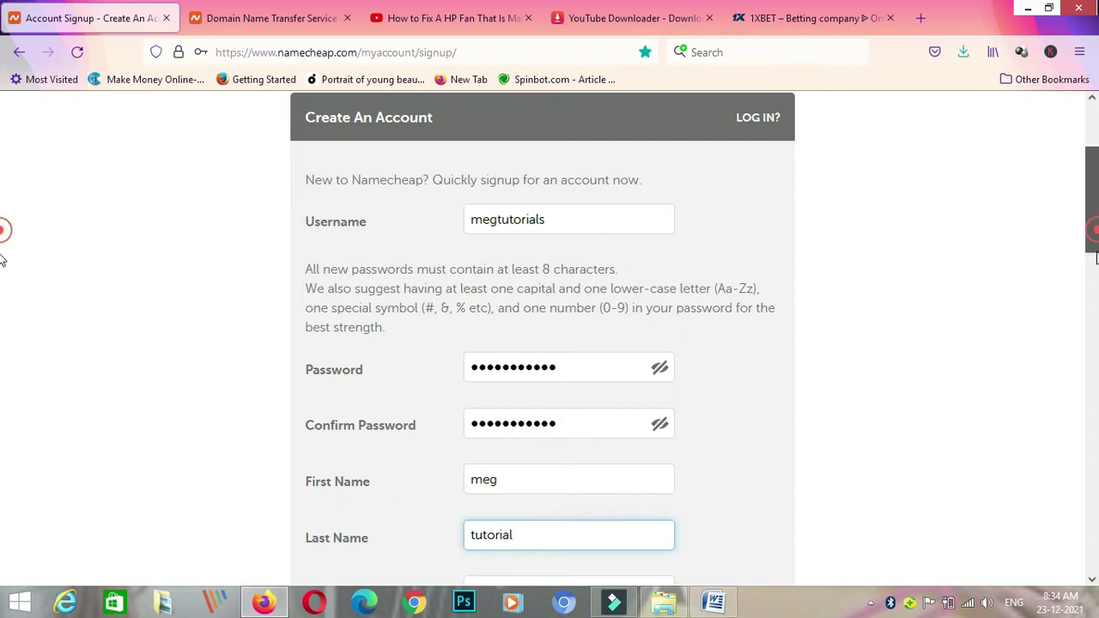
pyautogui.moveTo(1093, 233); pyautogui.dragTo(1094, 292)
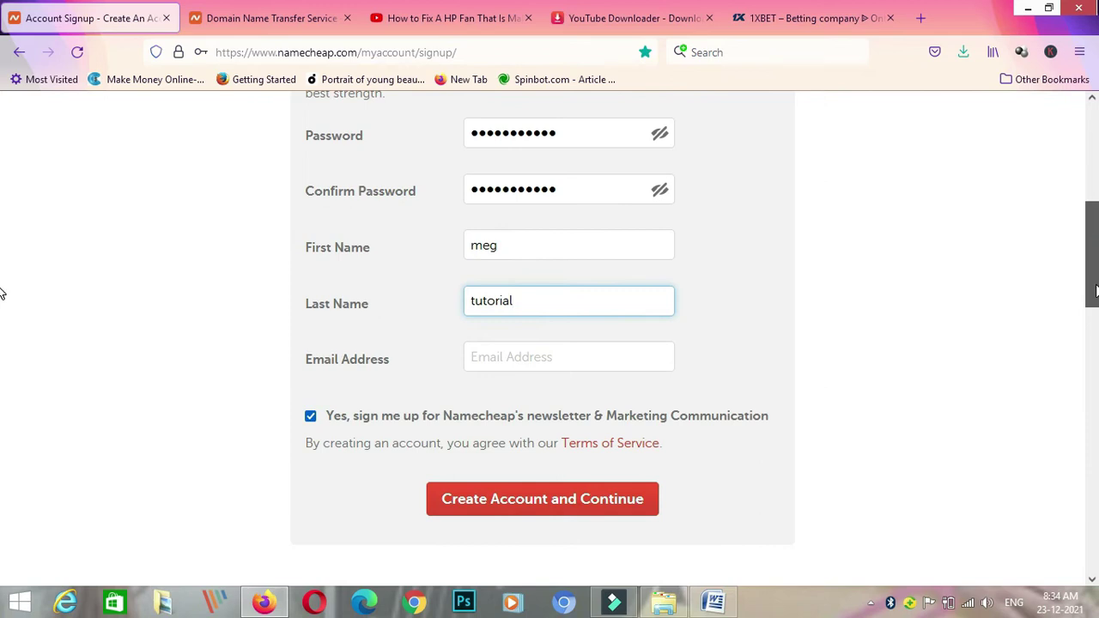
# - Enter the account's e-mail address and submit the form to create the account
pyautogui.click(530, 361)
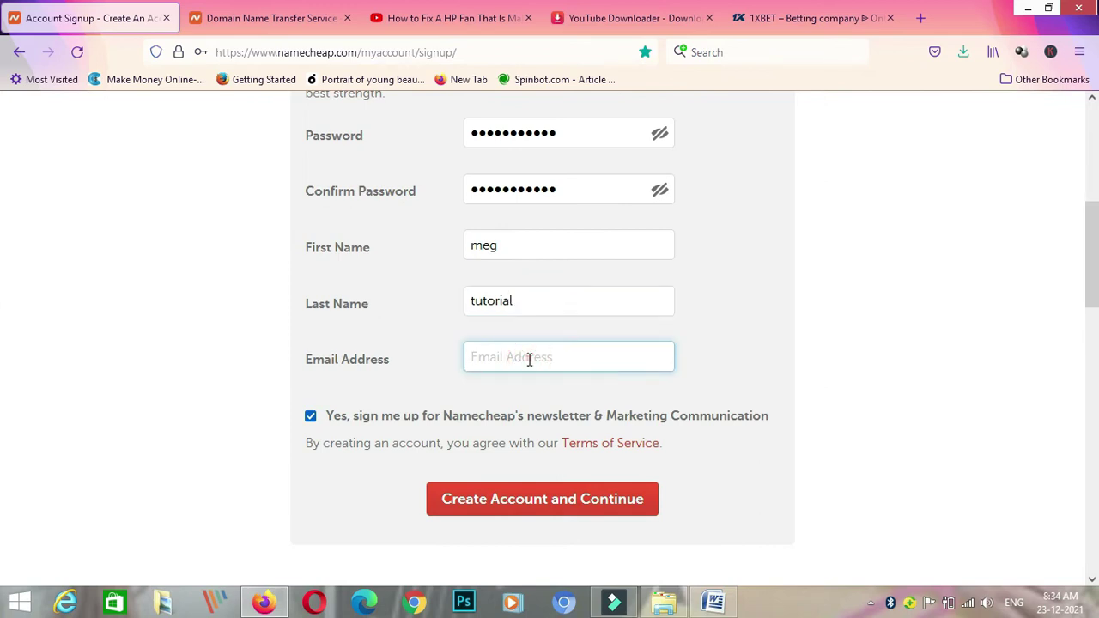
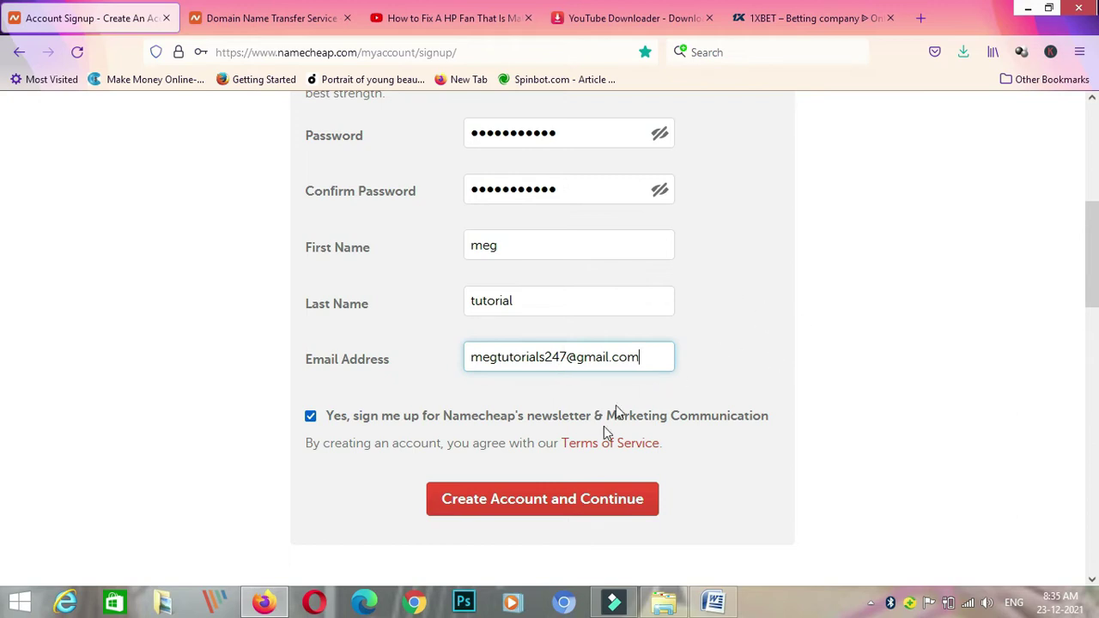
pyautogui.click(587, 500)
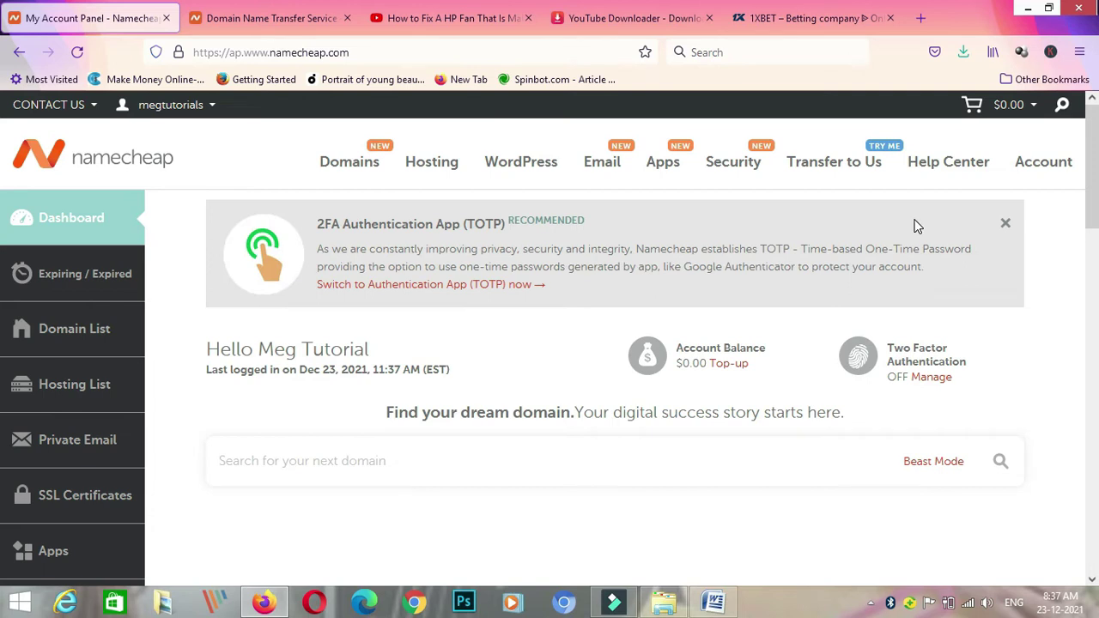
# - Go to Domains > Domain Name Search from the account dashboard
pyautogui.moveTo(356, 163)
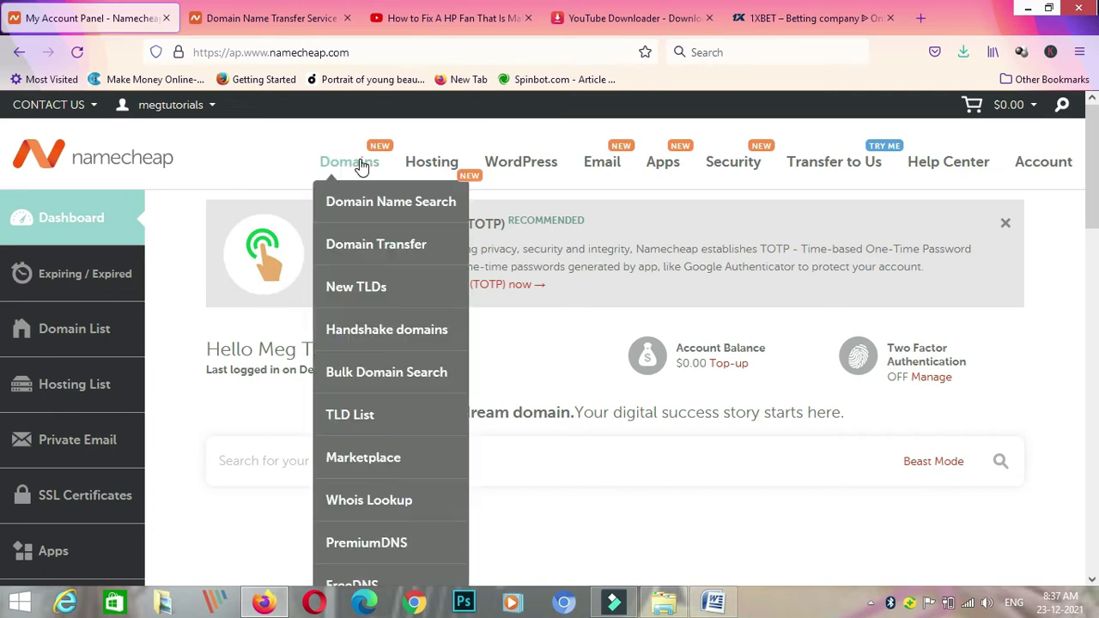
pyautogui.click(361, 204)
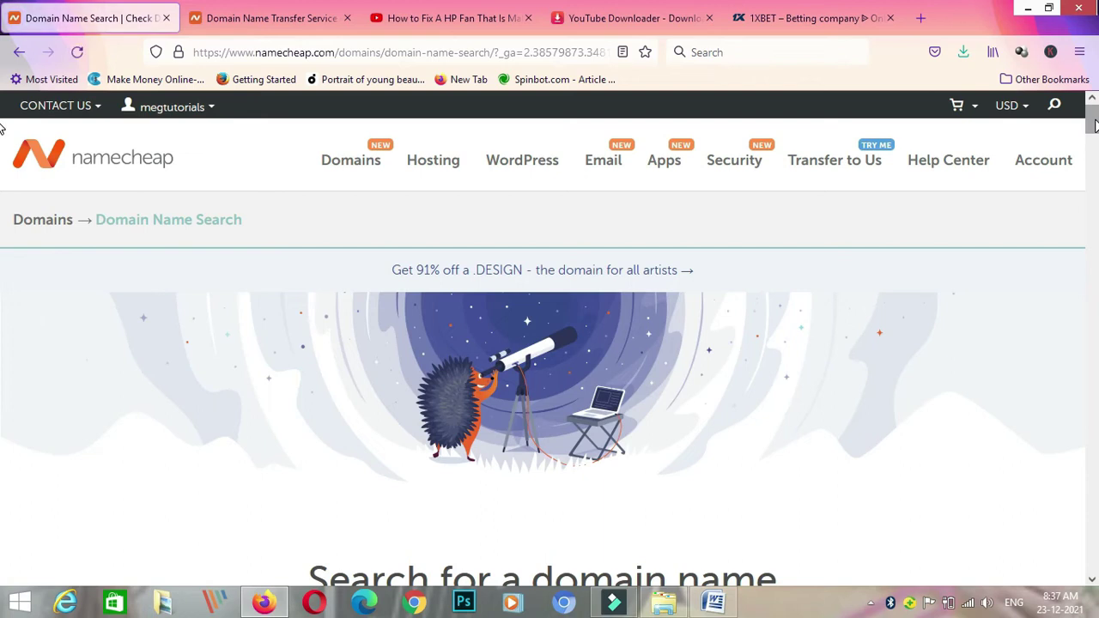
# - Search for breastfeedright.com, which shows as available at $8.98/yr
pyautogui.scroll(-4, 1, 129)
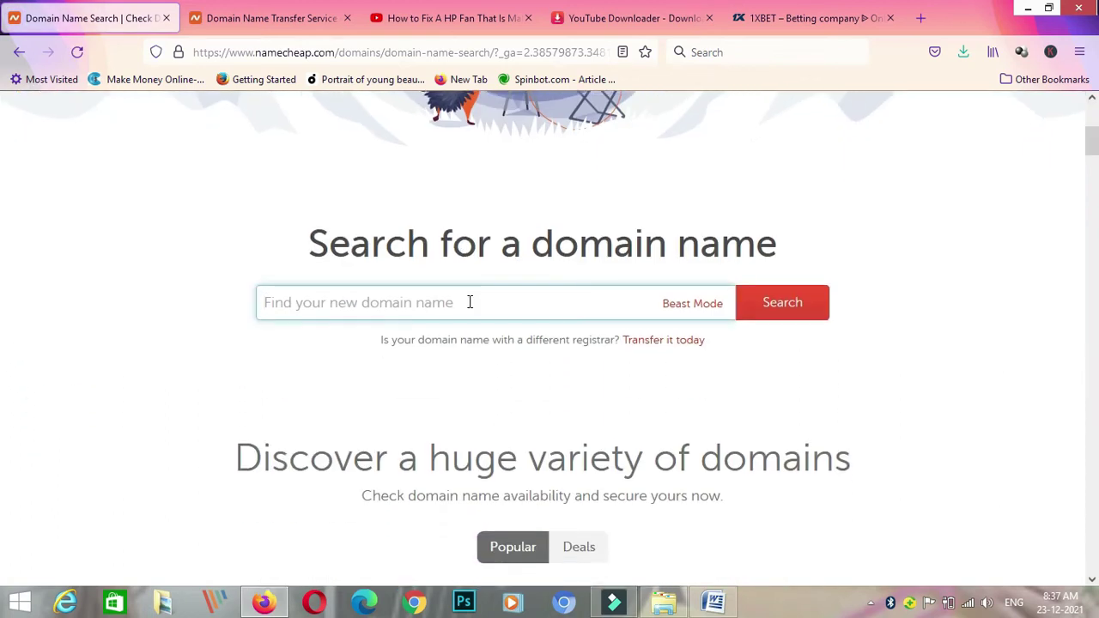
pyautogui.write('br')
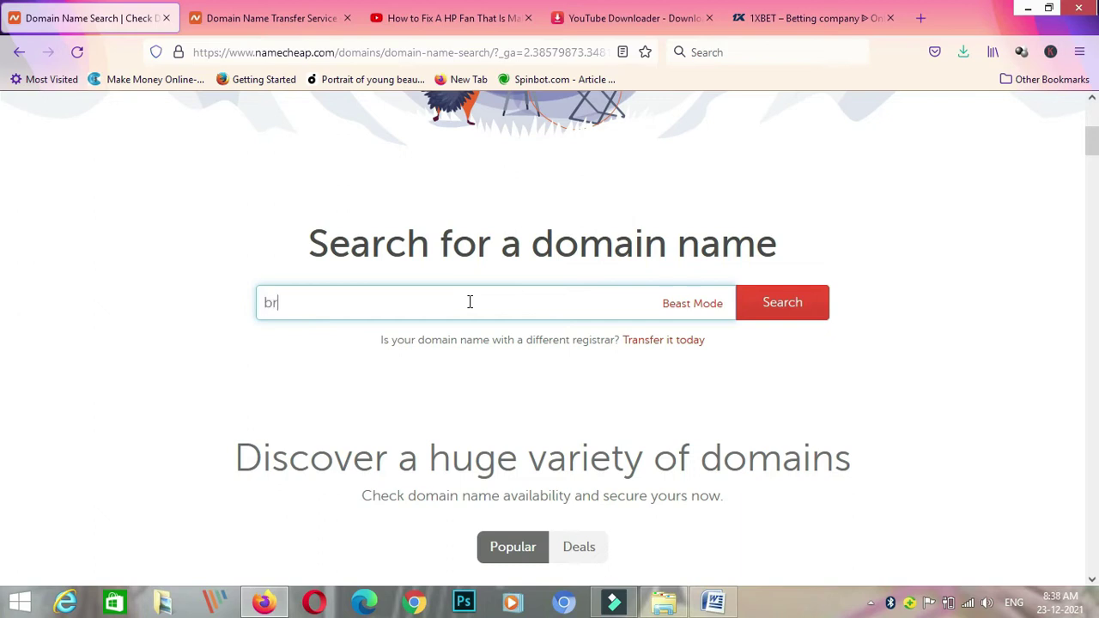
pyautogui.write('eastfeedright.com')
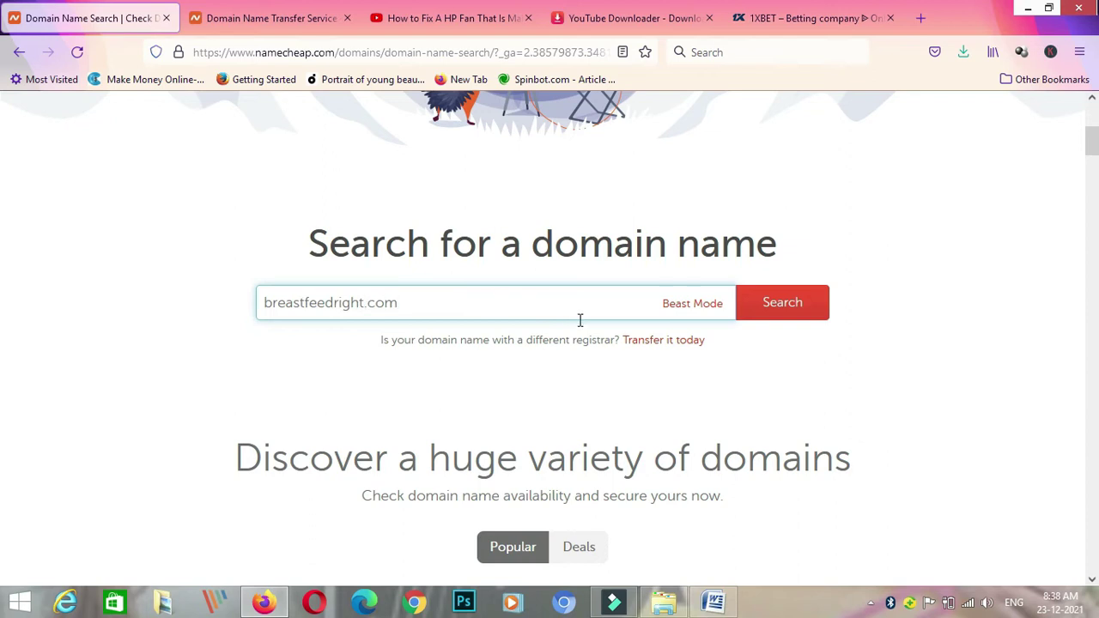
pyautogui.click(781, 305)
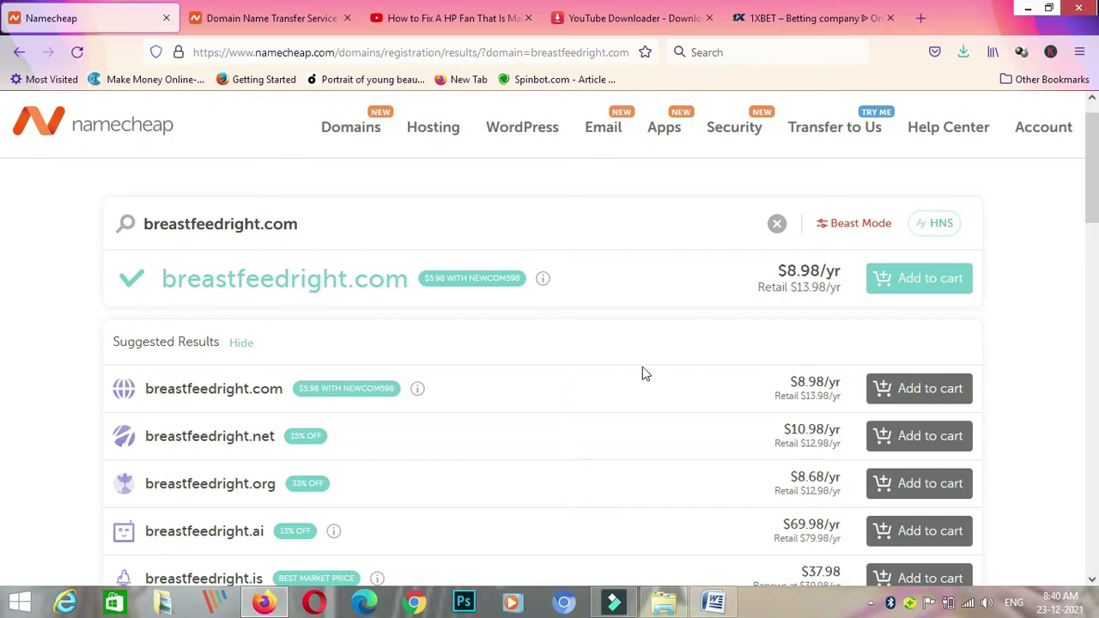
# - Add breastfeedright.com and the $4.98/yr SSL certificate to the cart, totalling $14.14
pyautogui.click(919, 290)
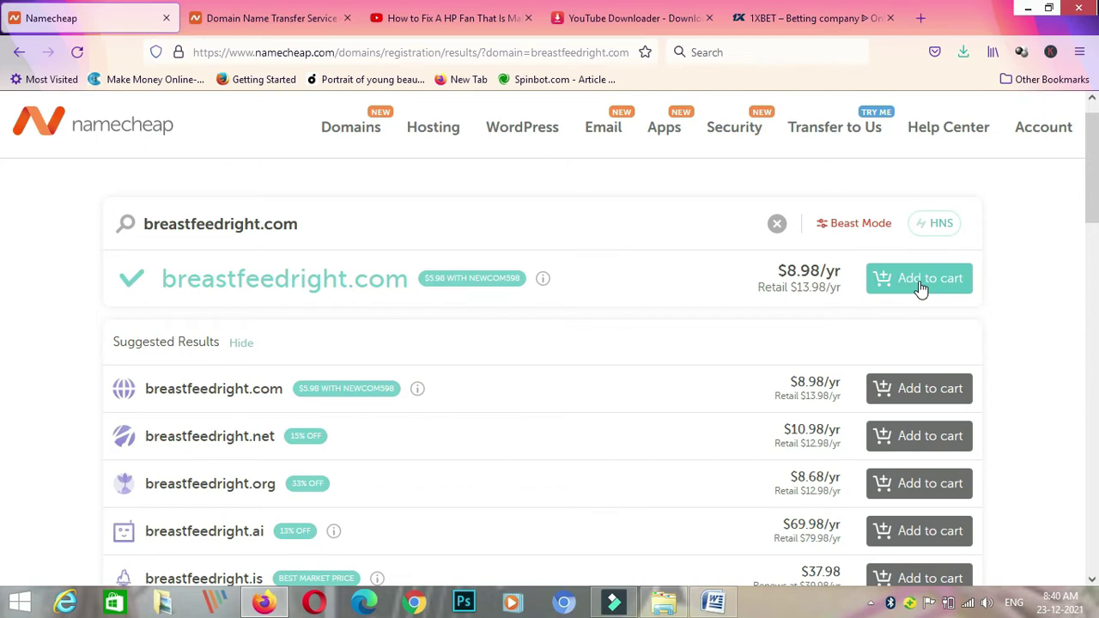
pyautogui.click(919, 290)
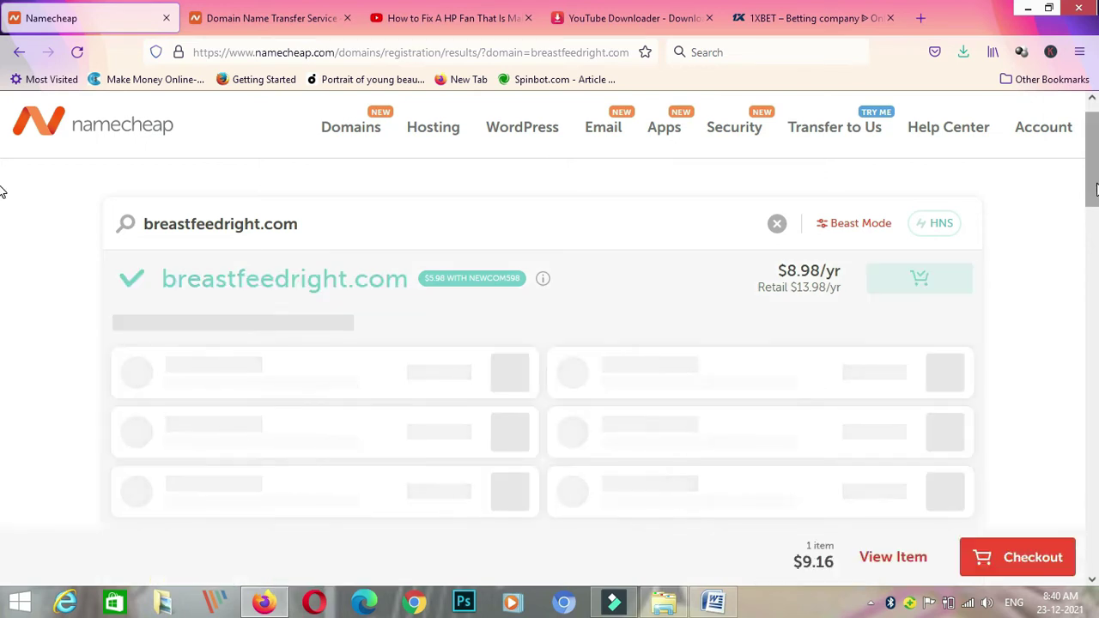
pyautogui.scroll(-2, 1, 206)
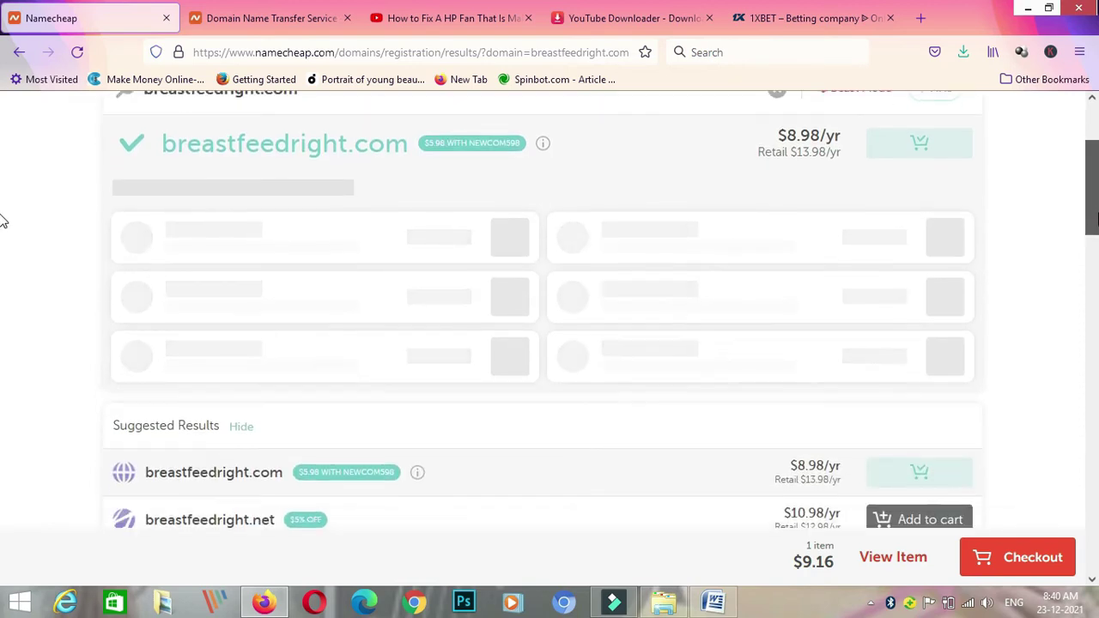
pyautogui.scroll(1, 1094, 194)
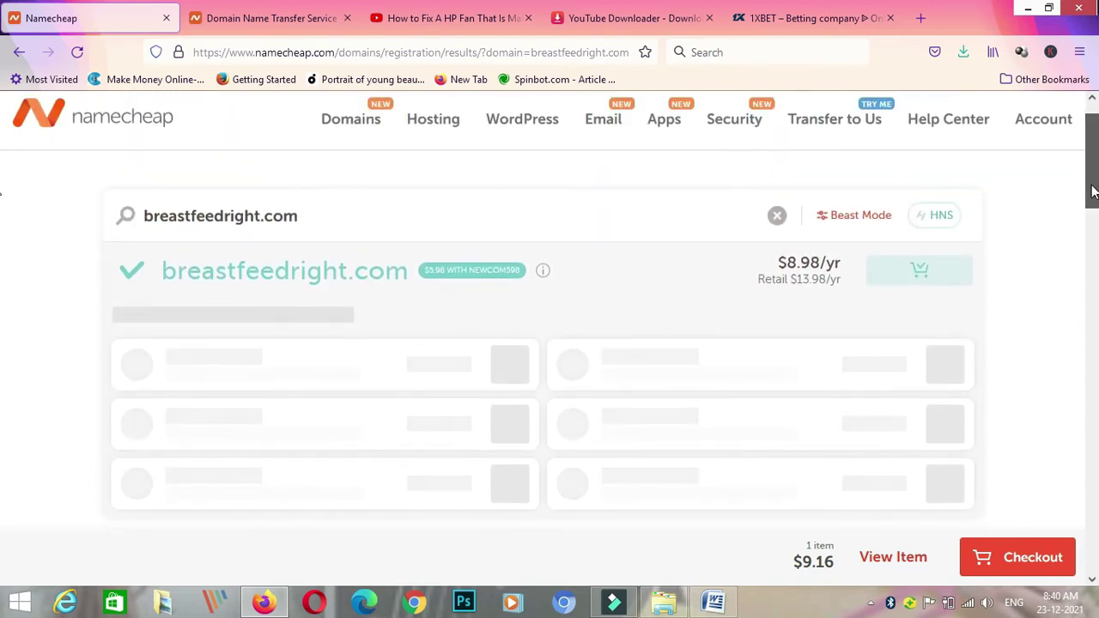
pyautogui.scroll(-1, 1094, 190)
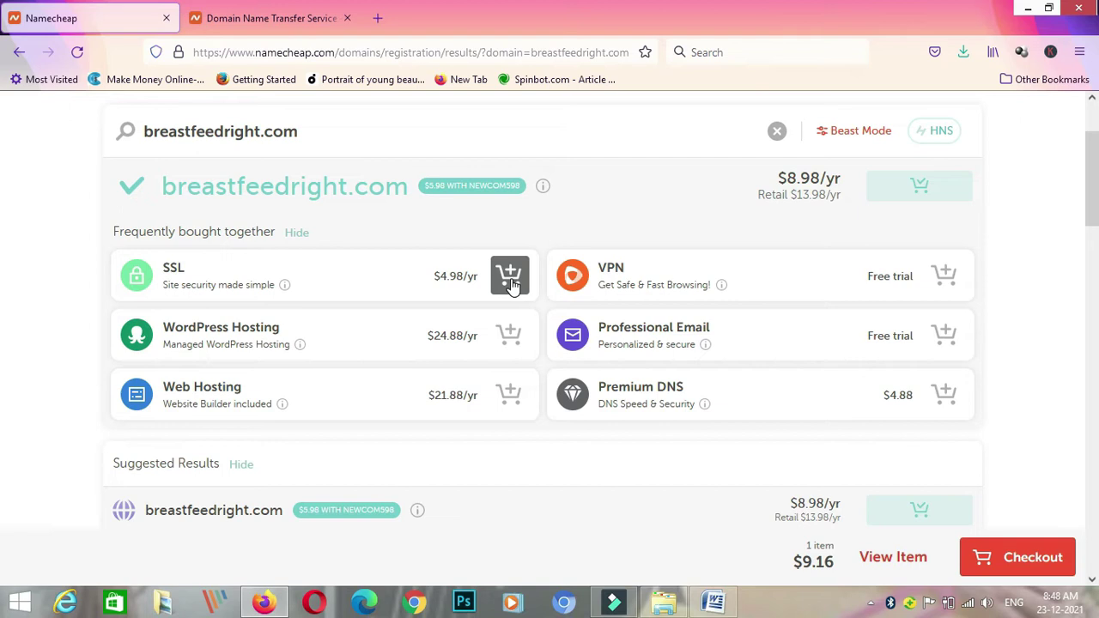
pyautogui.click(511, 283)
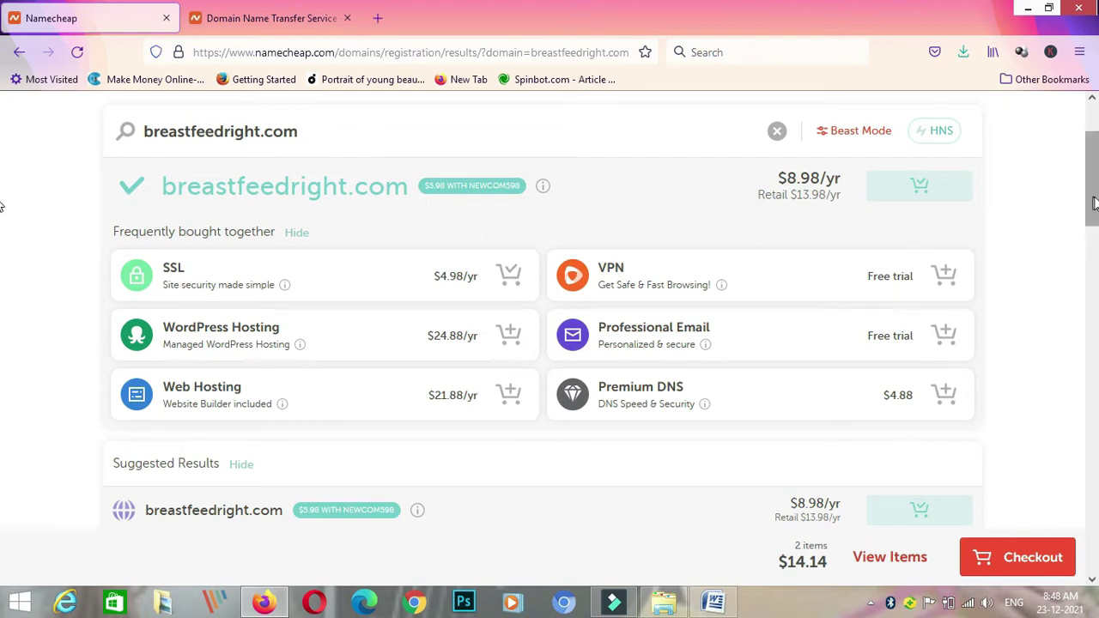
pyautogui.scroll(2, 1091, 172)
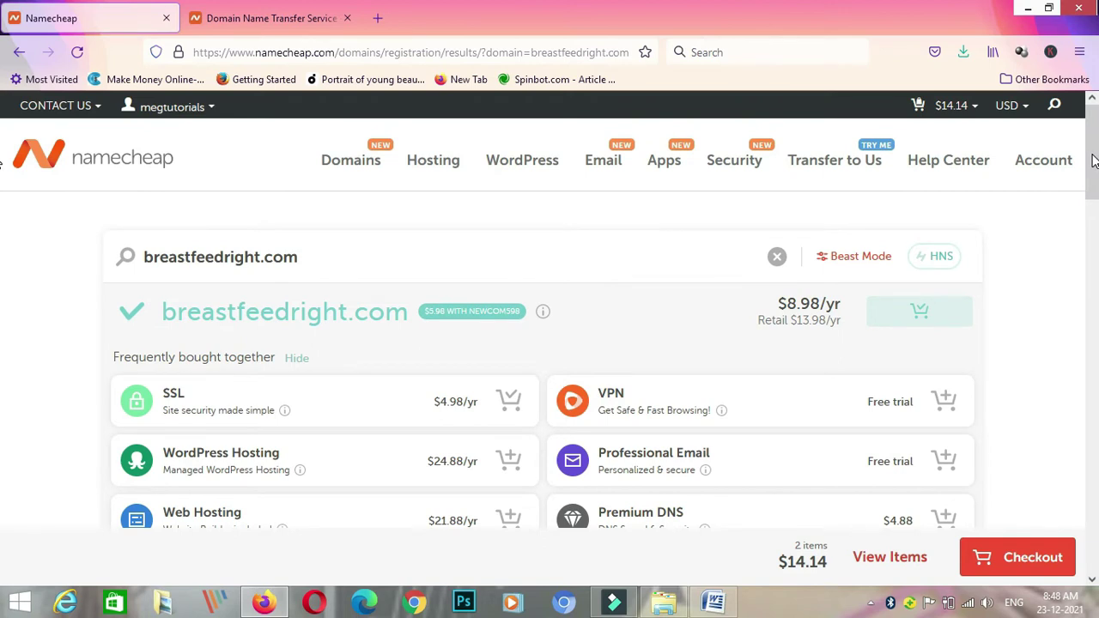
# - Pick the yearly Stellar Plus plan at $2.98/mo on the Shared Hosting Plans page
pyautogui.moveTo(434, 166)
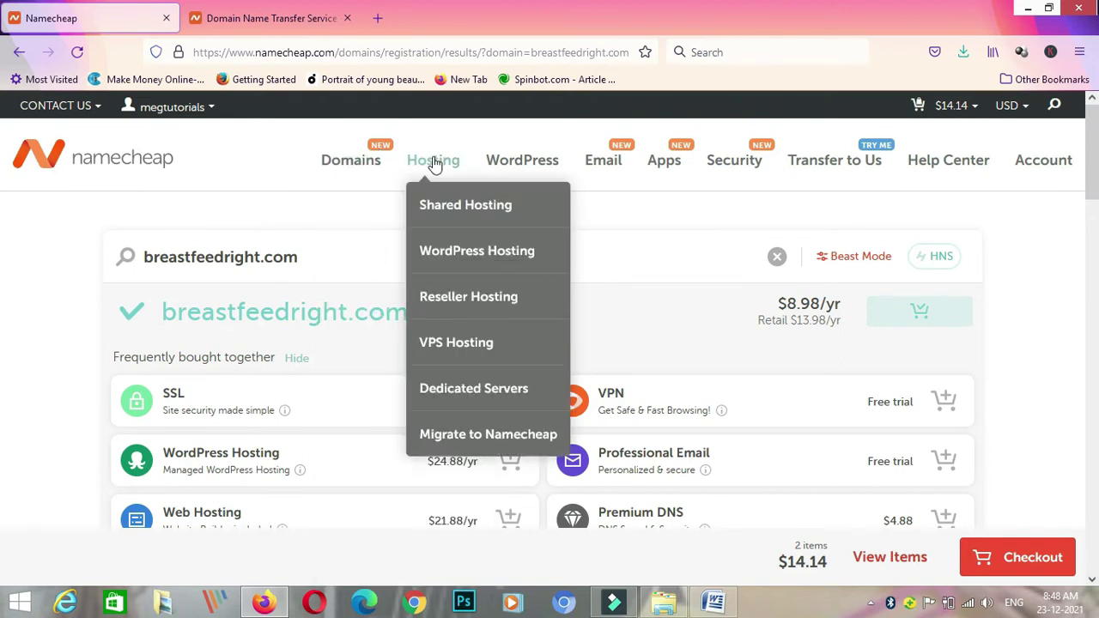
pyautogui.click(446, 218)
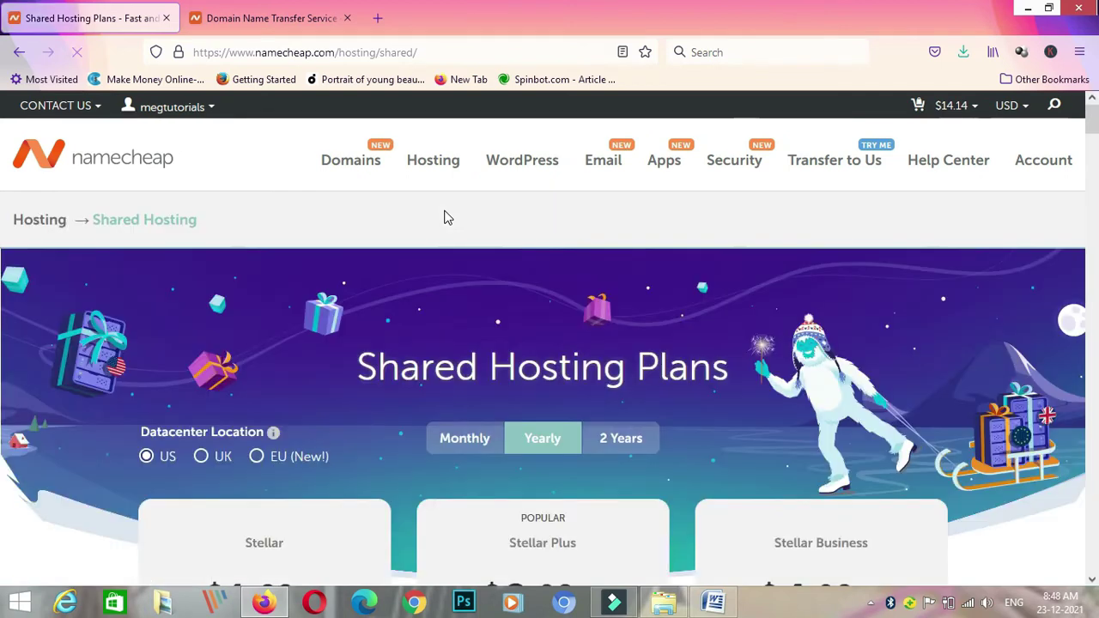
pyautogui.scroll(-4, 5, 142)
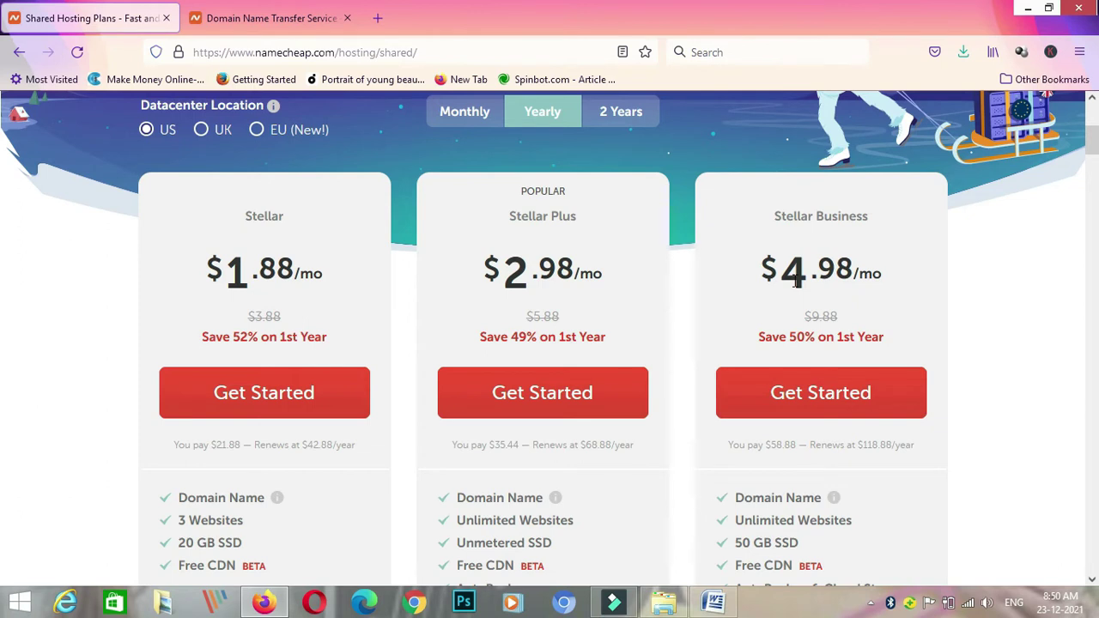
pyautogui.scroll(-1, 797, 279)
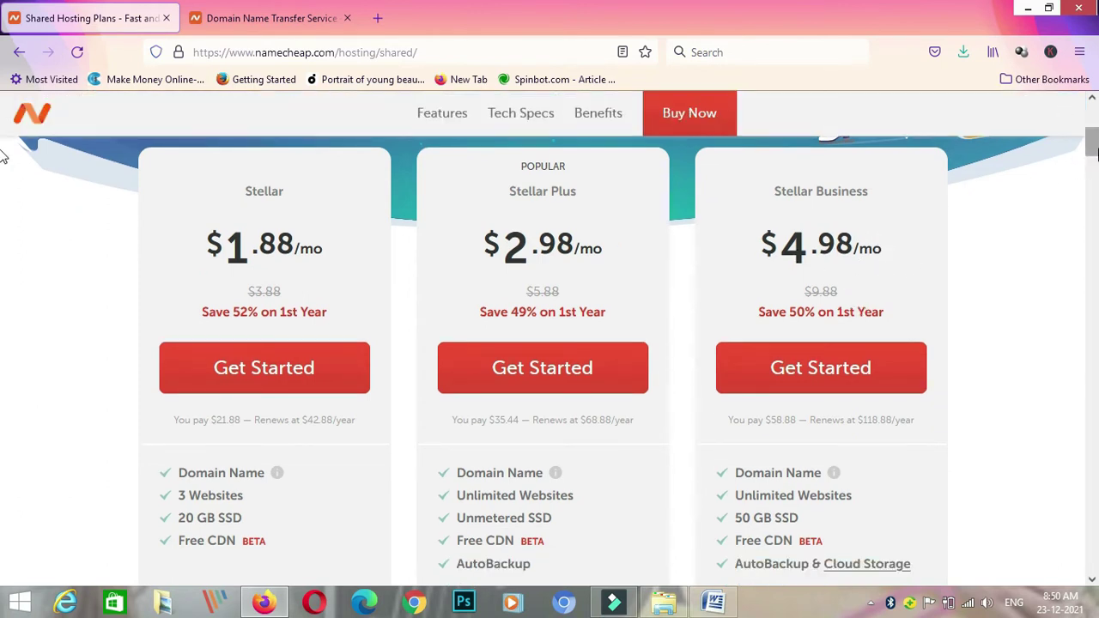
pyautogui.scroll(-3, 3, 163)
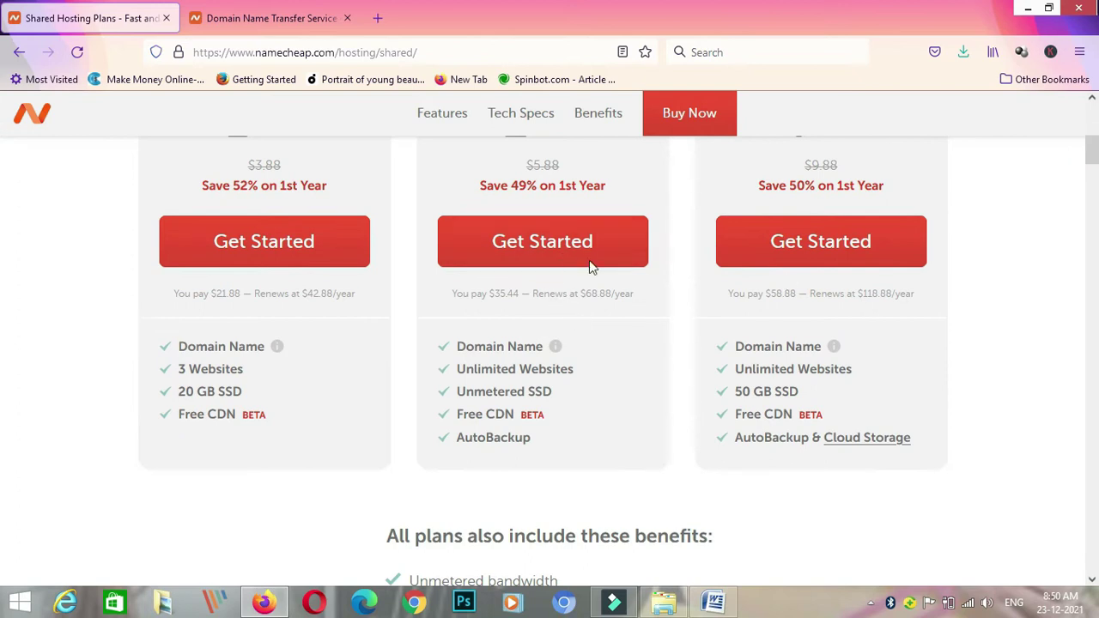
pyautogui.scroll(4, 625, 335)
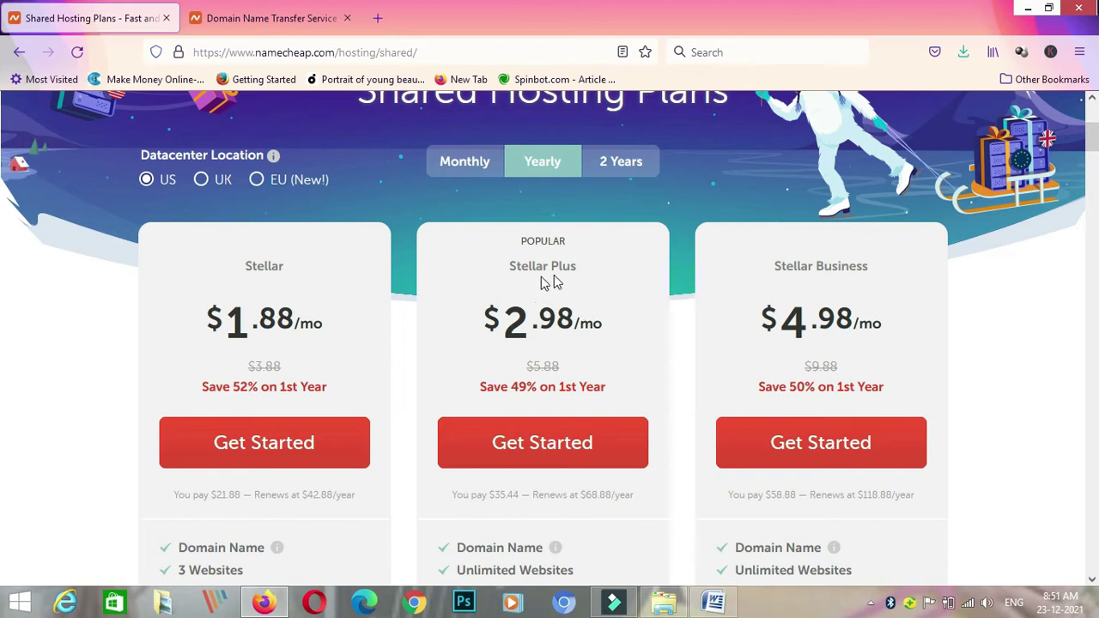
pyautogui.click(547, 451)
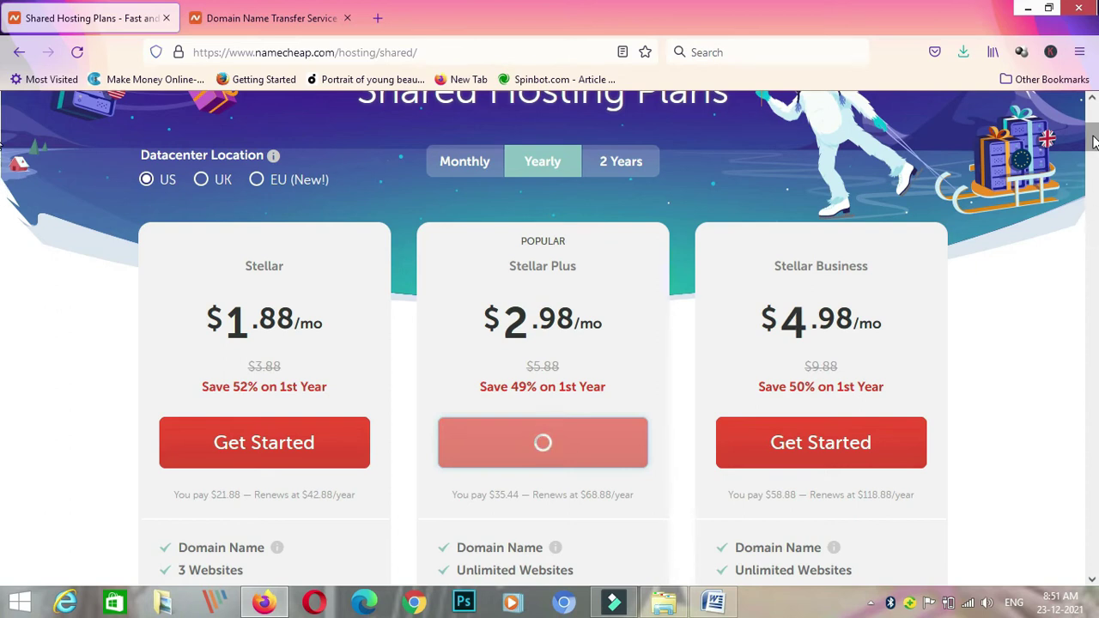
pyautogui.scroll(-4, 1095, 142)
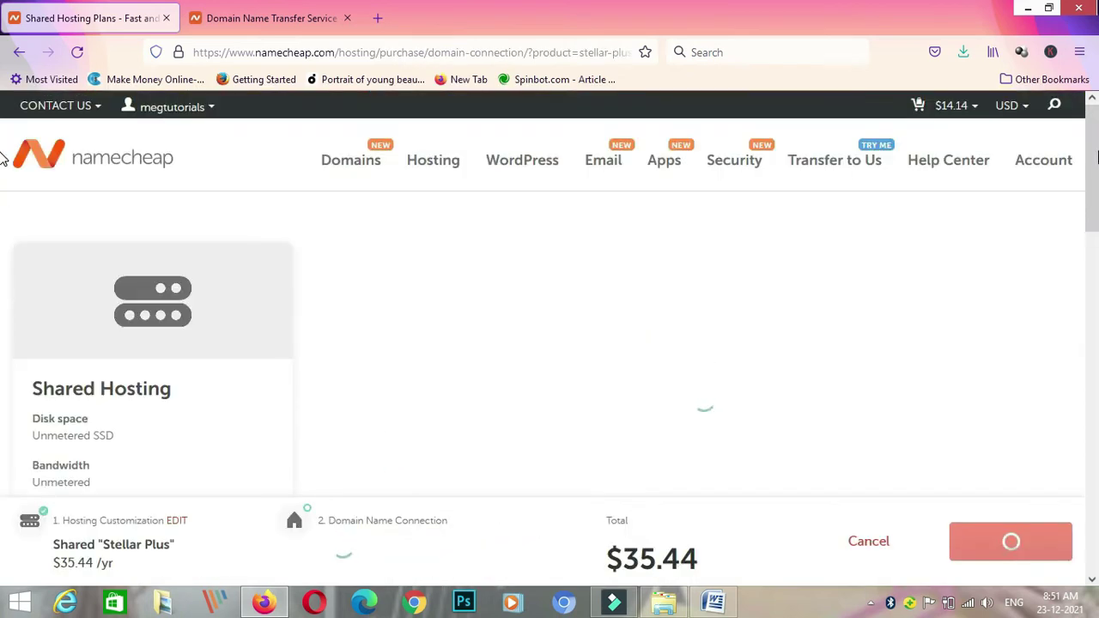
# - Link Stellar Plus to the already-carted breastfeedright.com and add the $41.10 bundle to the cart
pyautogui.scroll(-2, 1091, 172)
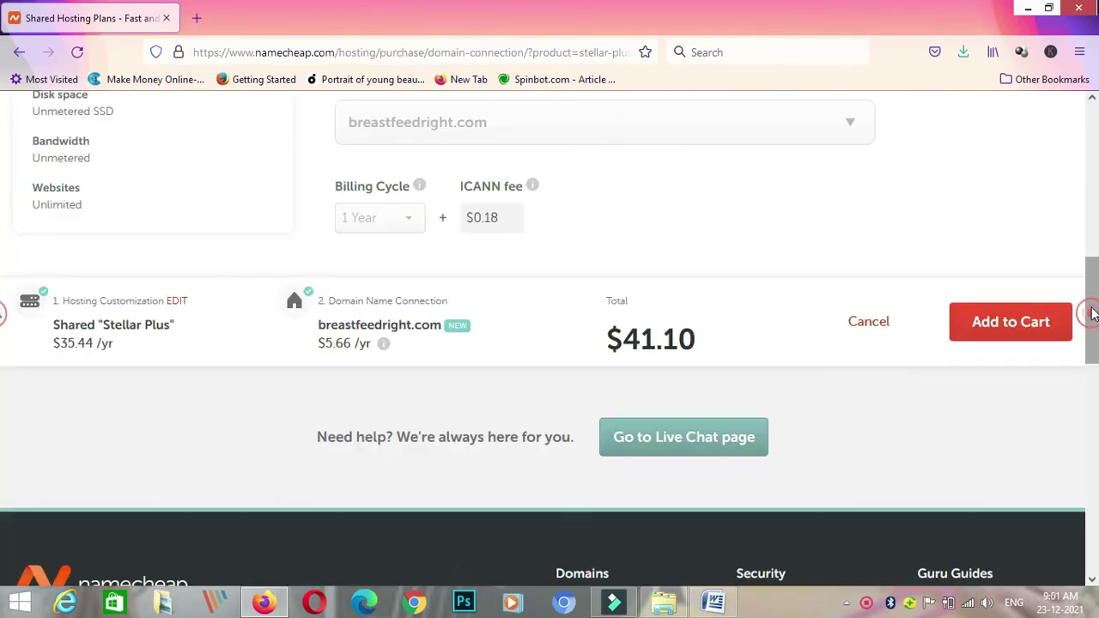
pyautogui.scroll(5, 1093, 314)
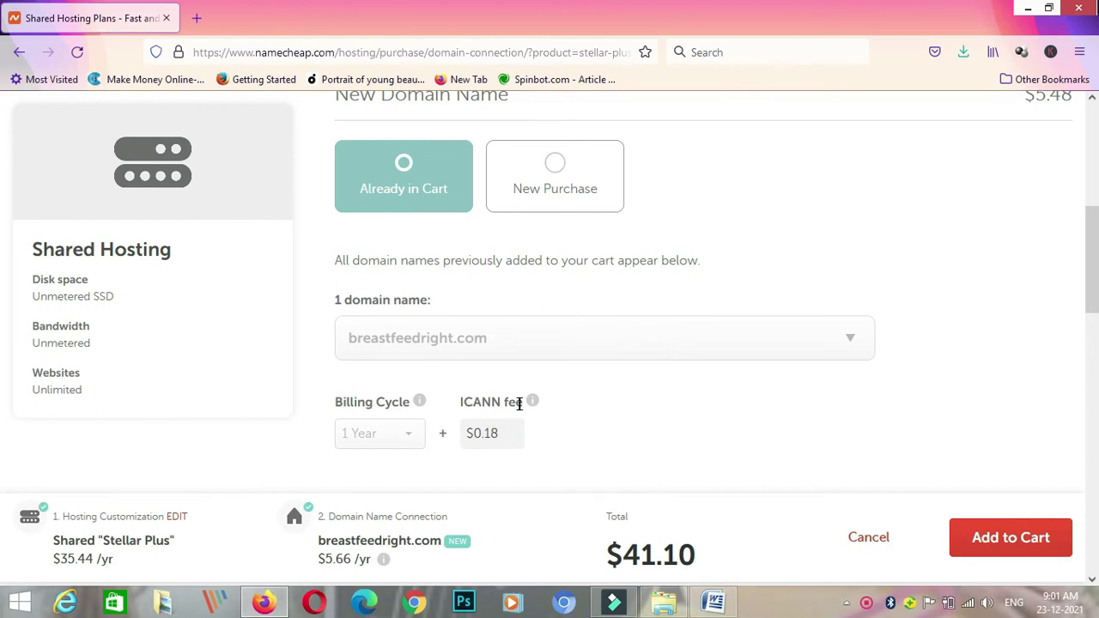
pyautogui.moveTo(533, 405)
pyautogui.moveTo(1094, 297); pyautogui.dragTo(1094, 337)
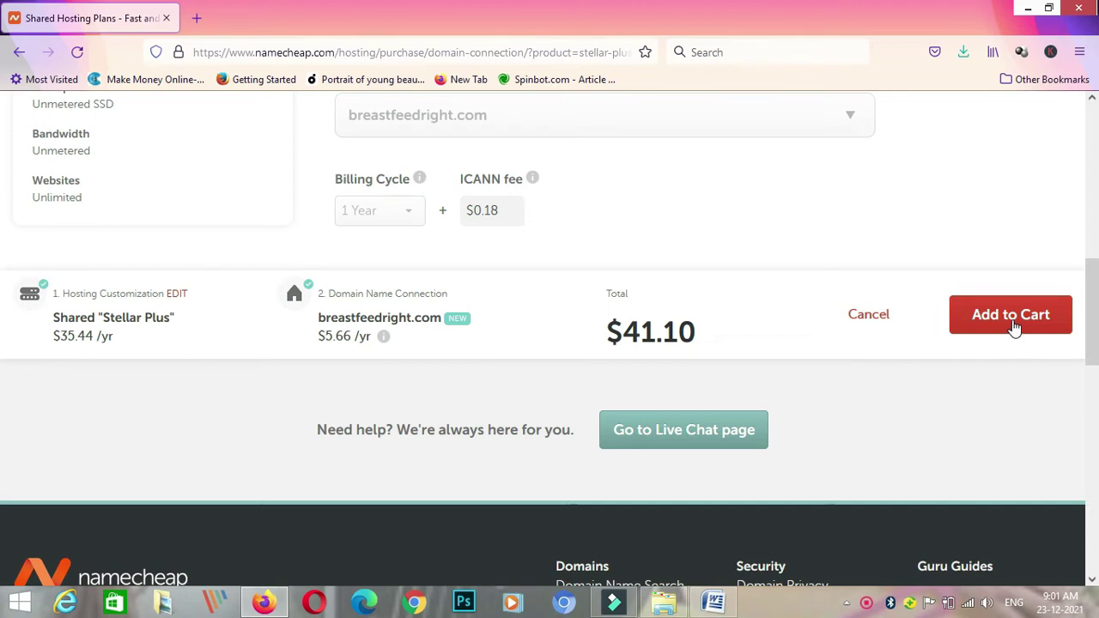
pyautogui.click(1012, 323)
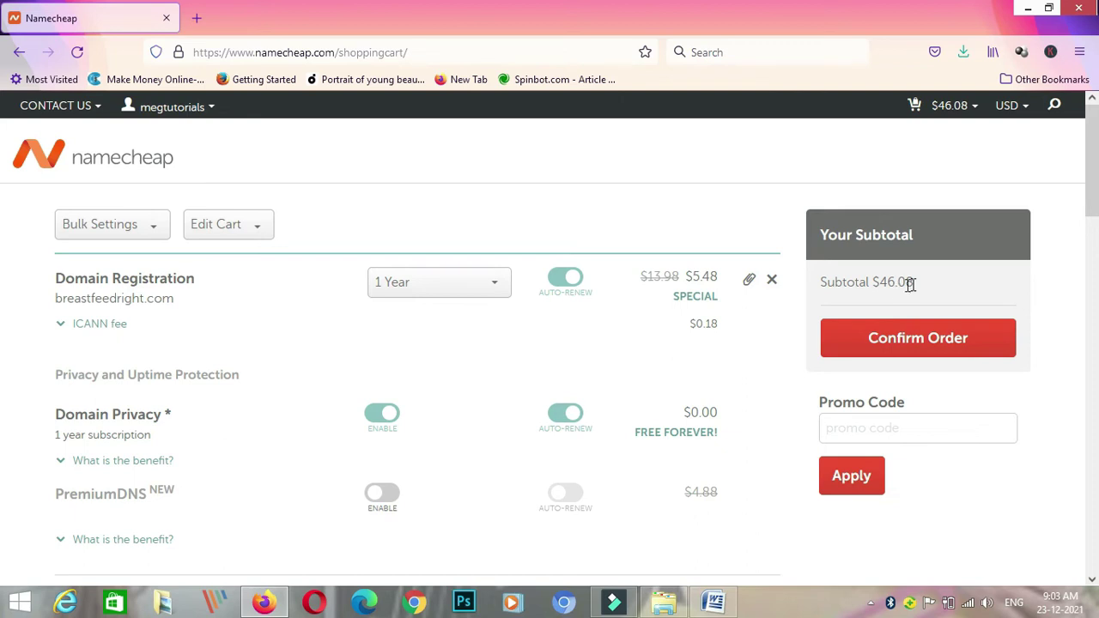
# - Scroll through the cart reviewing breastfeedright.com, Stellar Plus, PositiveSSL and the $46.08 subtotal
pyautogui.scroll(-1, 577, 256)
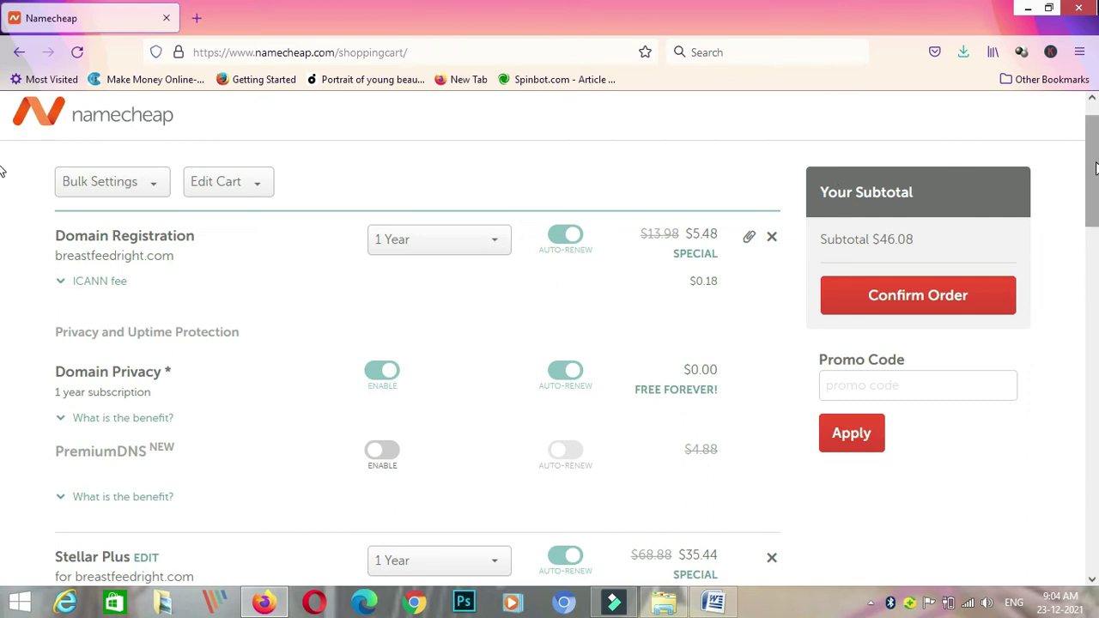
pyautogui.moveTo(1096, 169); pyautogui.dragTo(1097, 193)
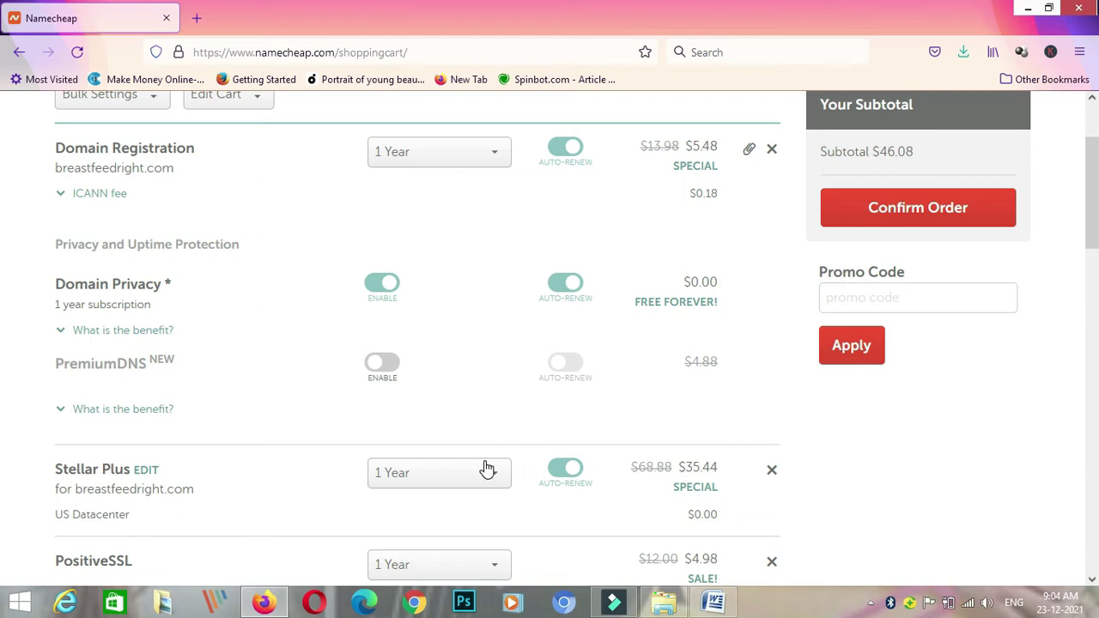
pyautogui.scroll(-1, 2, 214)
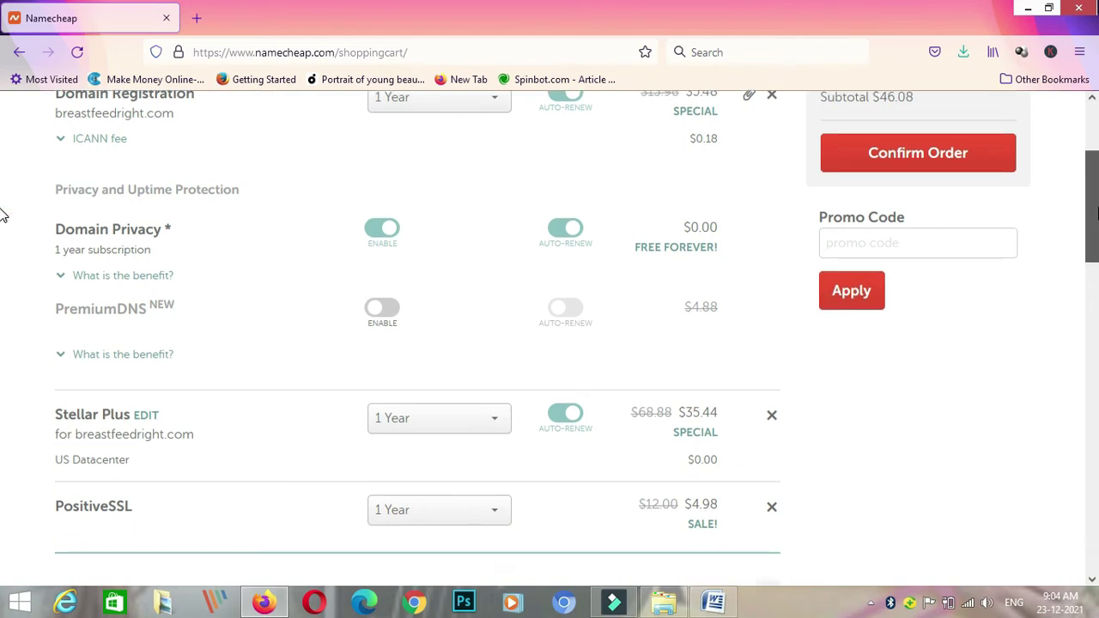
pyautogui.scroll(-4, 3, 222)
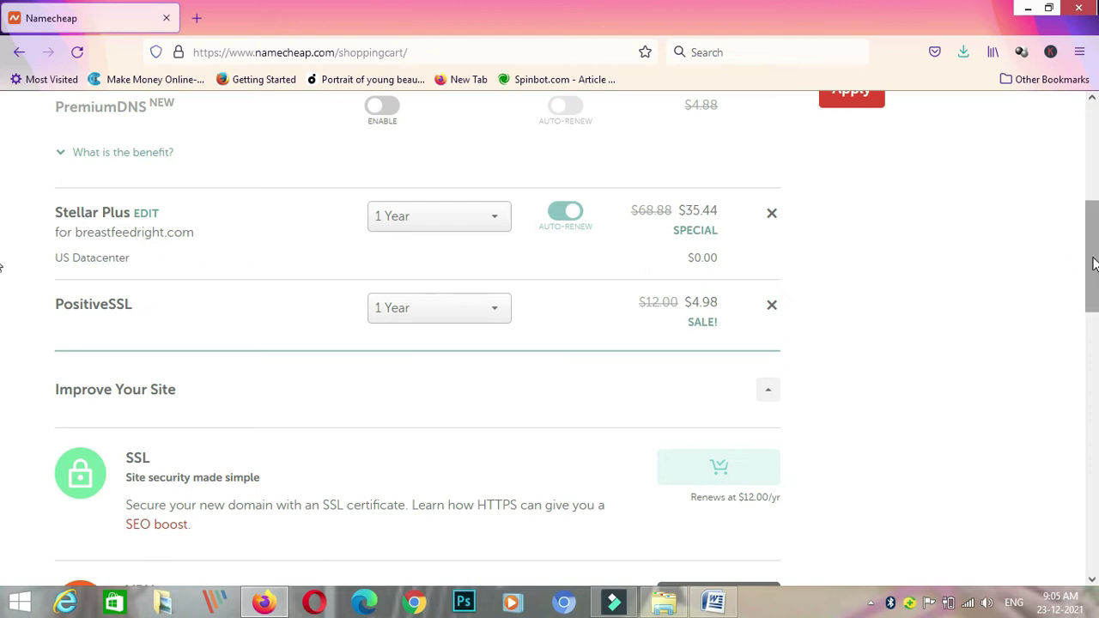
pyautogui.moveTo(1091, 262); pyautogui.dragTo(1090, 172)
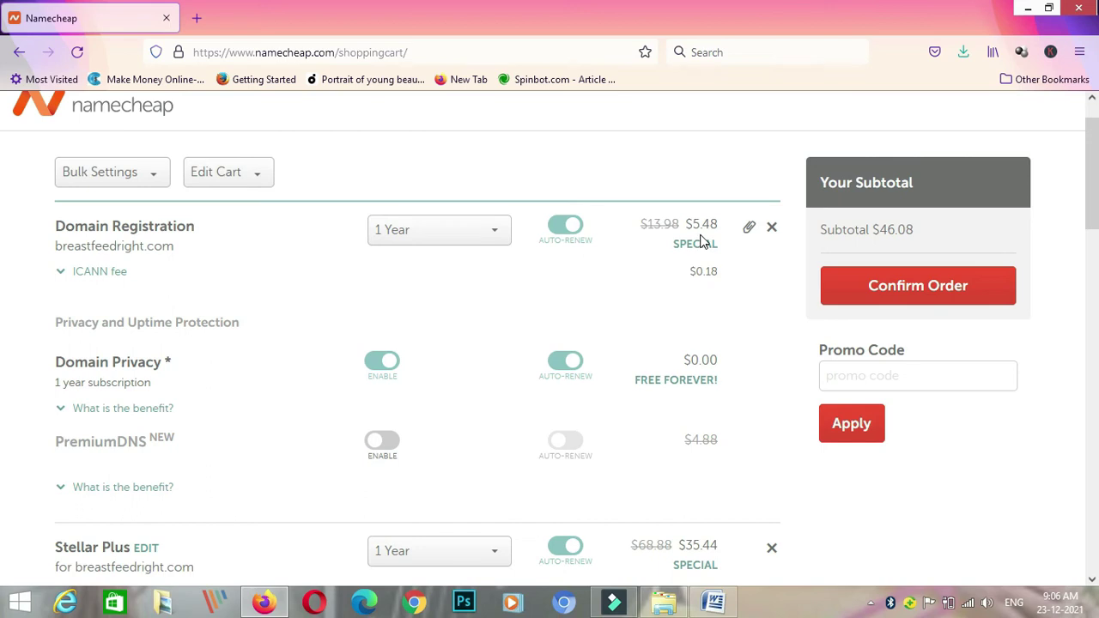
pyautogui.scroll(-2, 917, 216)
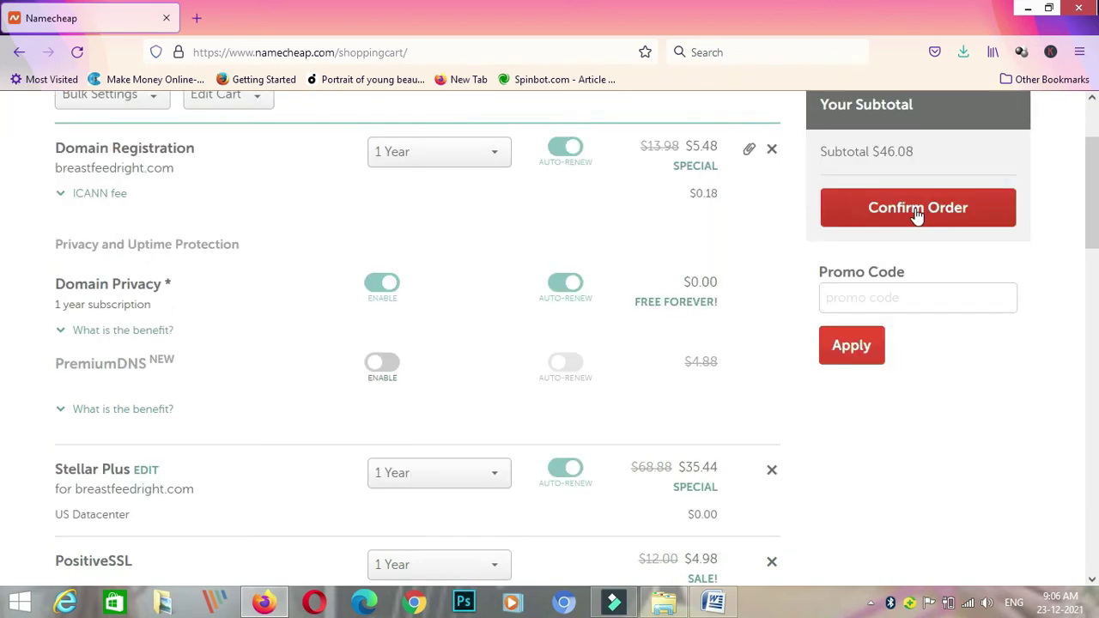
# - Proceed to checkout and untick the company option to register as an individual
pyautogui.click(917, 215)
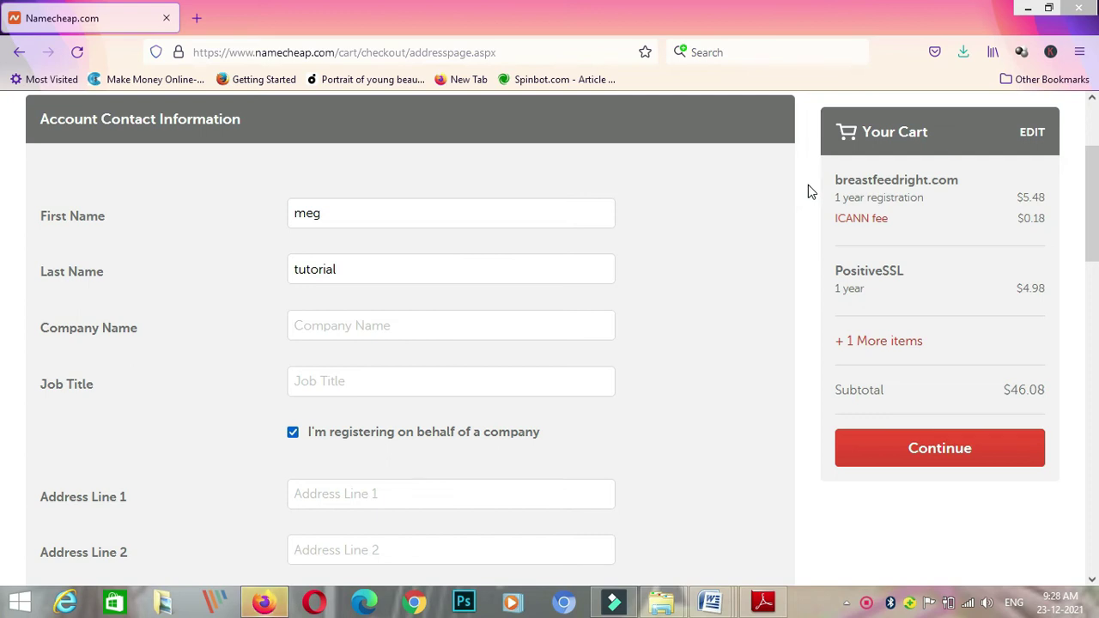
pyautogui.scroll(-2, 377, 225)
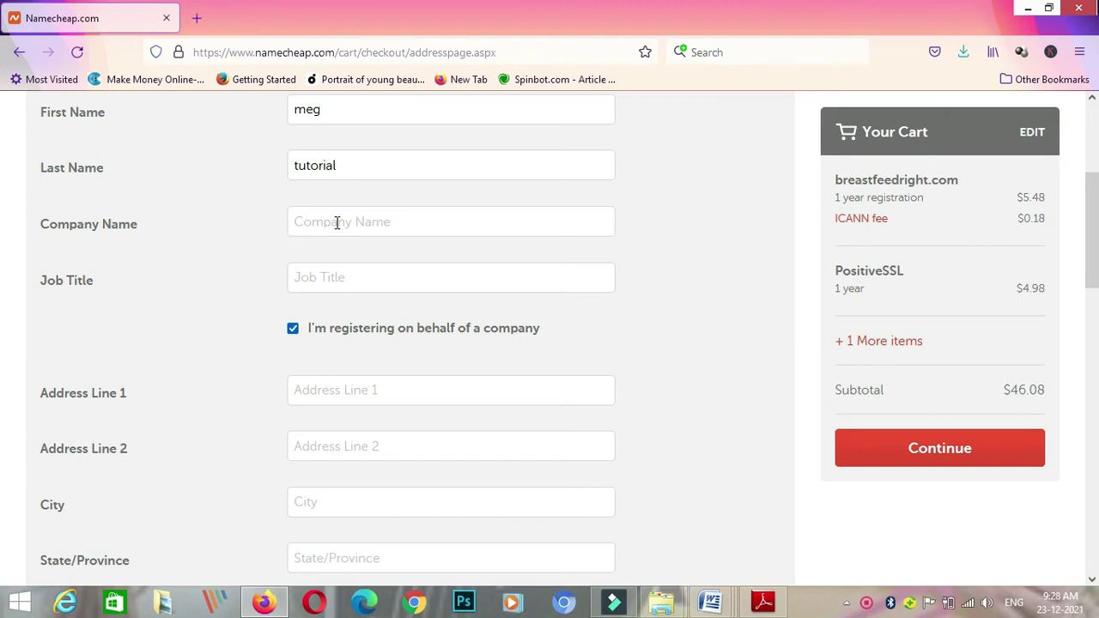
pyautogui.click(318, 278)
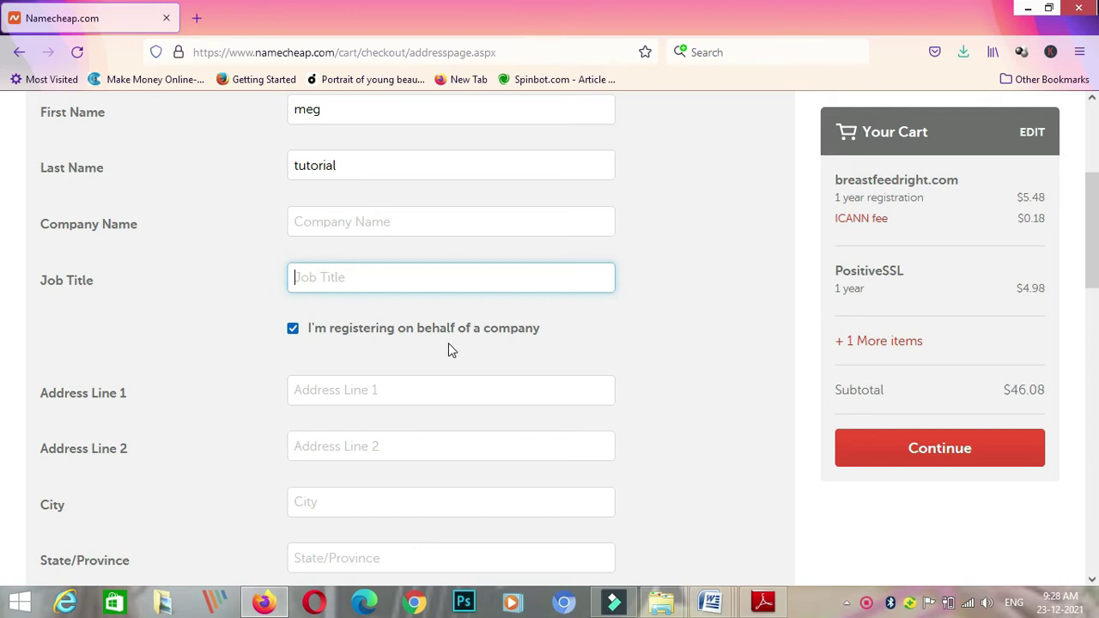
pyautogui.click(293, 328)
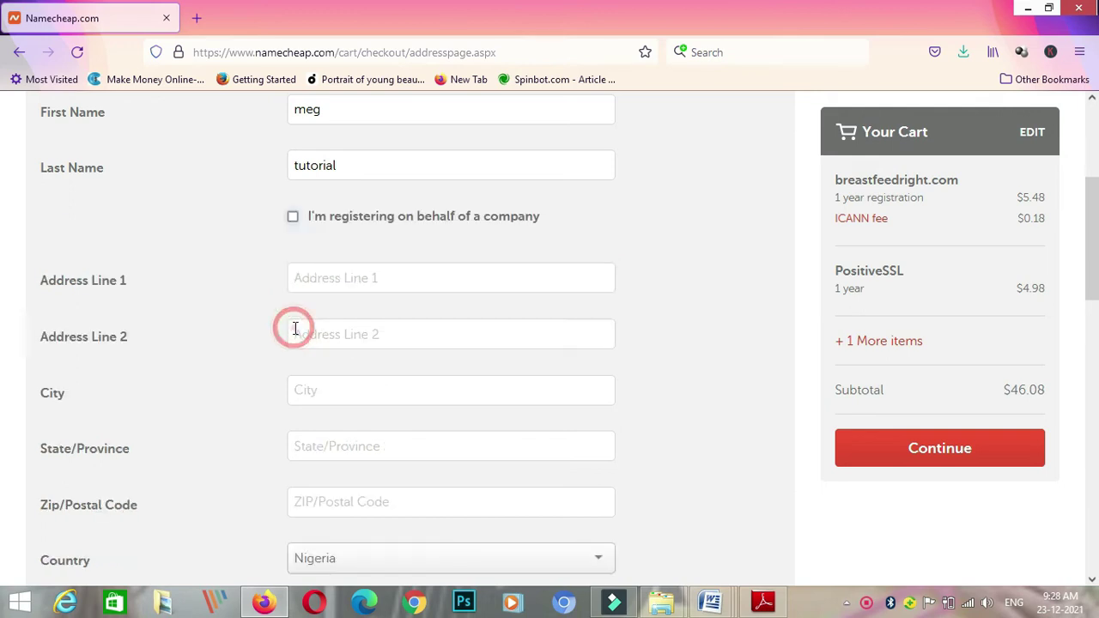
pyautogui.scroll(1, 503, 275)
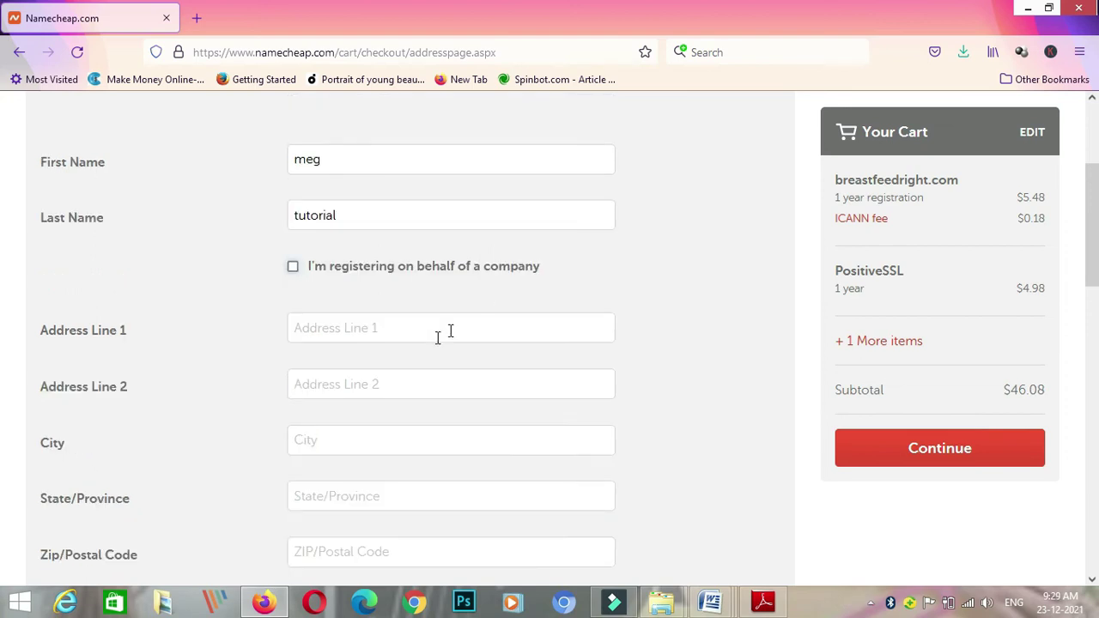
# - Enter the street address, city and state/province on the checkout contact form
pyautogui.click(357, 332)
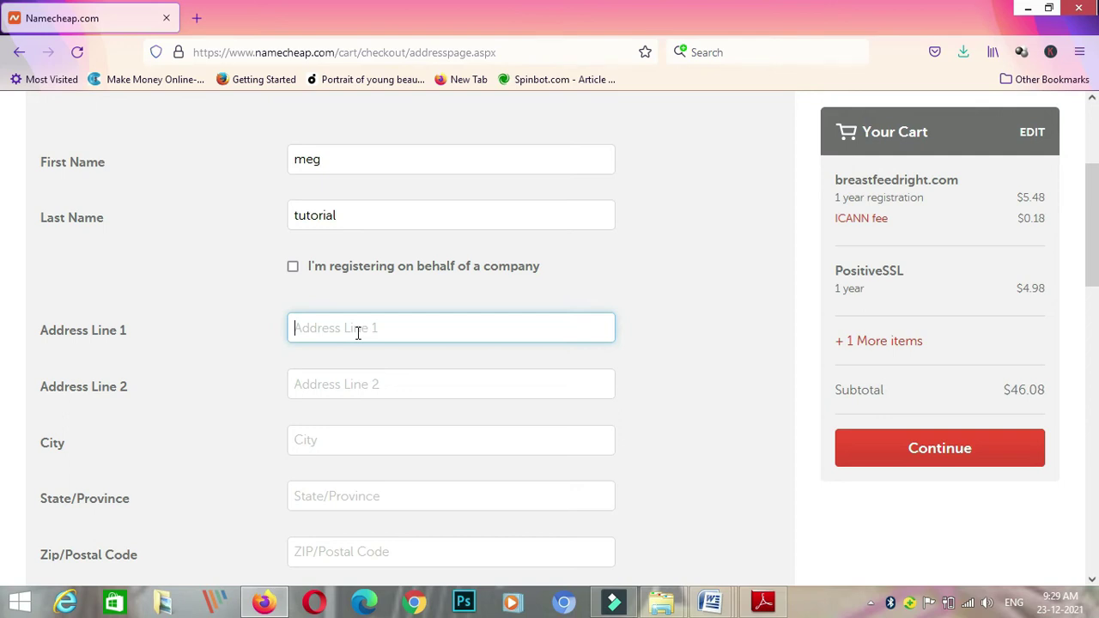
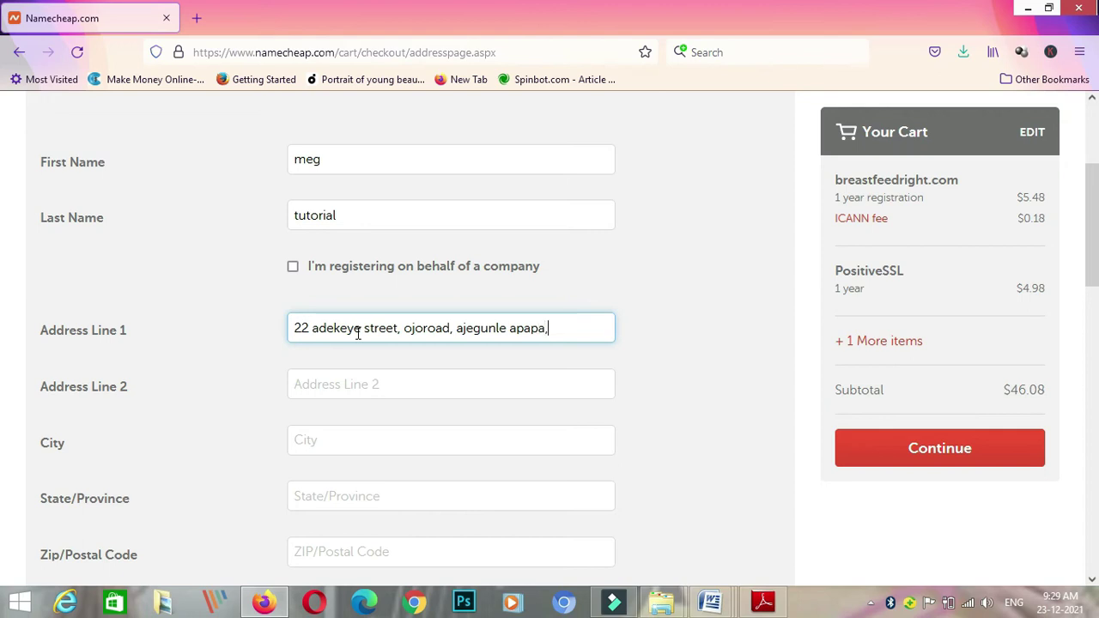
pyautogui.click(319, 440)
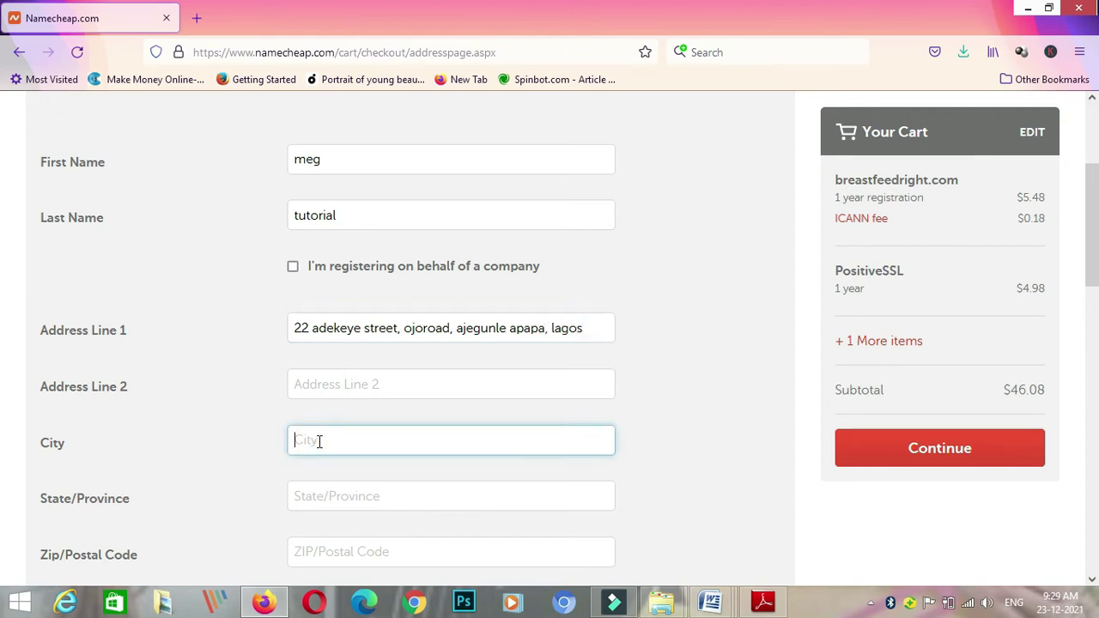
pyautogui.write('lagos')
pyautogui.click(346, 441)
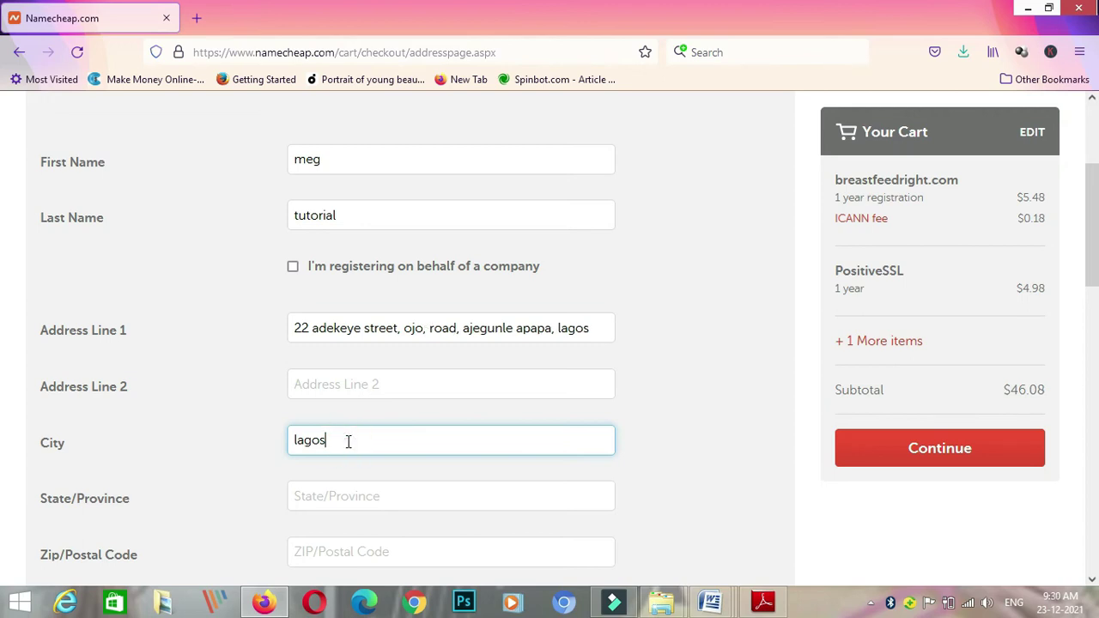
pyautogui.click(330, 496)
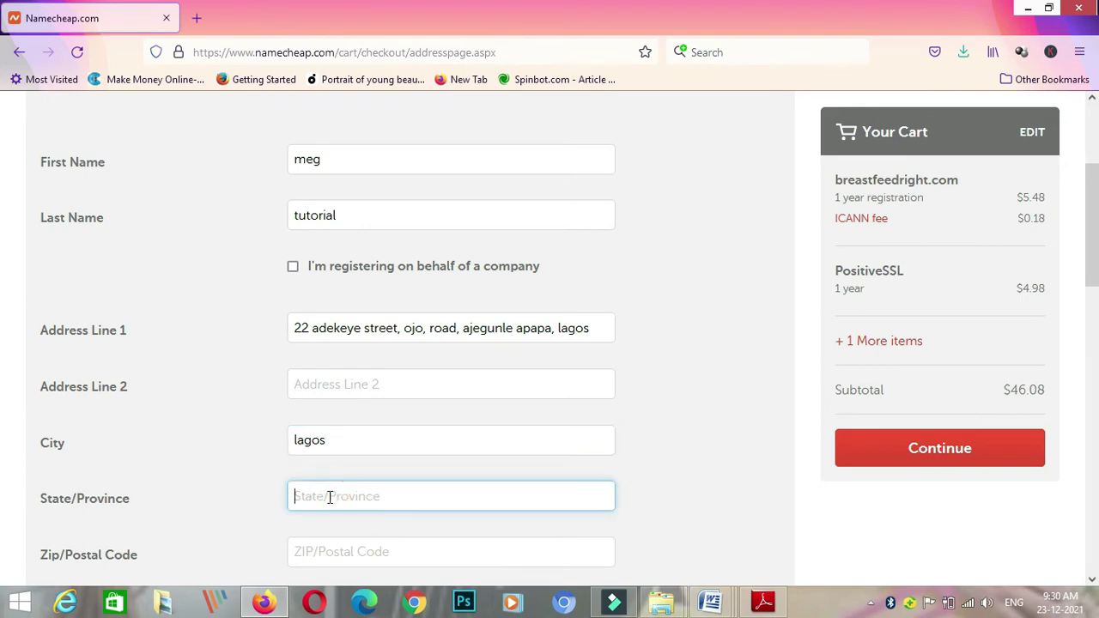
pyautogui.write('lagos')
pyautogui.click(335, 544)
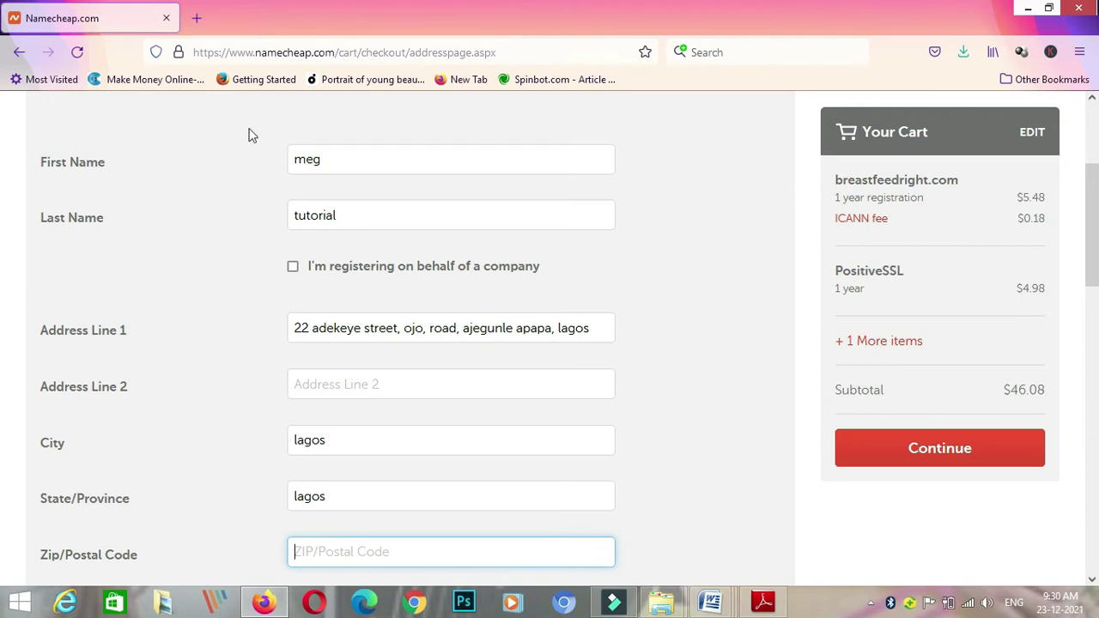
# - Search Google for 'los angeles postal code' in a new Firefox tab
pyautogui.click(198, 19)
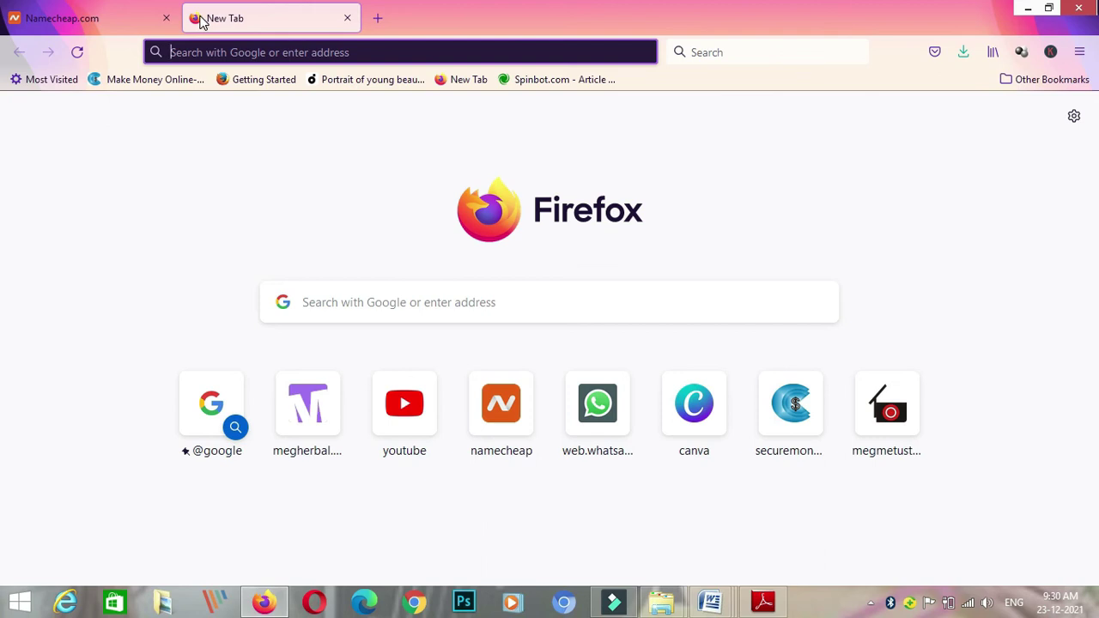
pyautogui.write('los ')
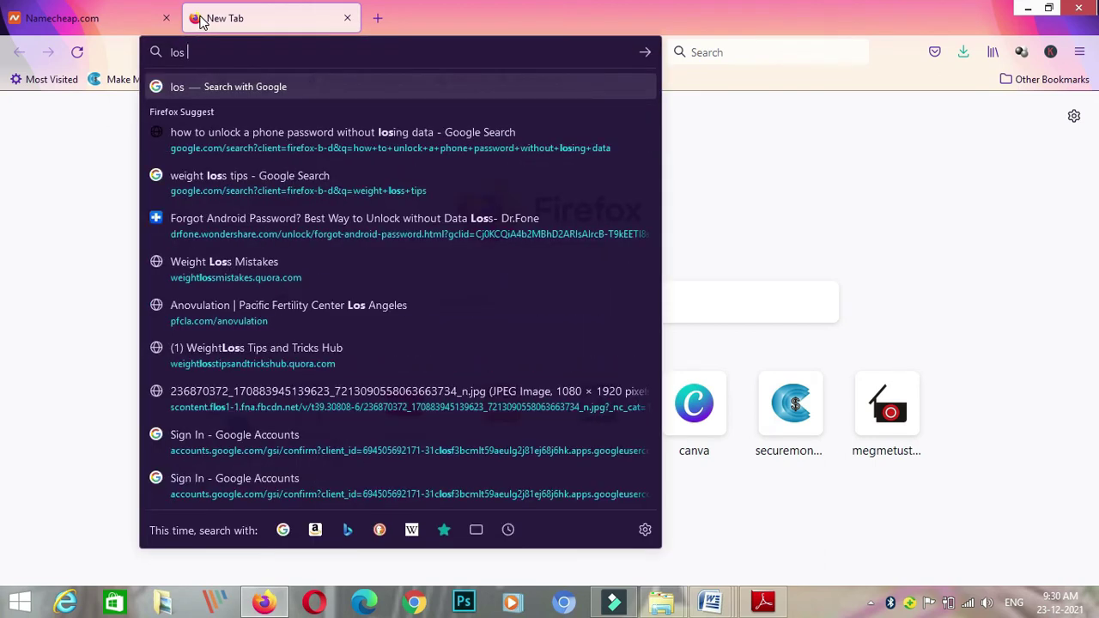
pyautogui.write('angel')
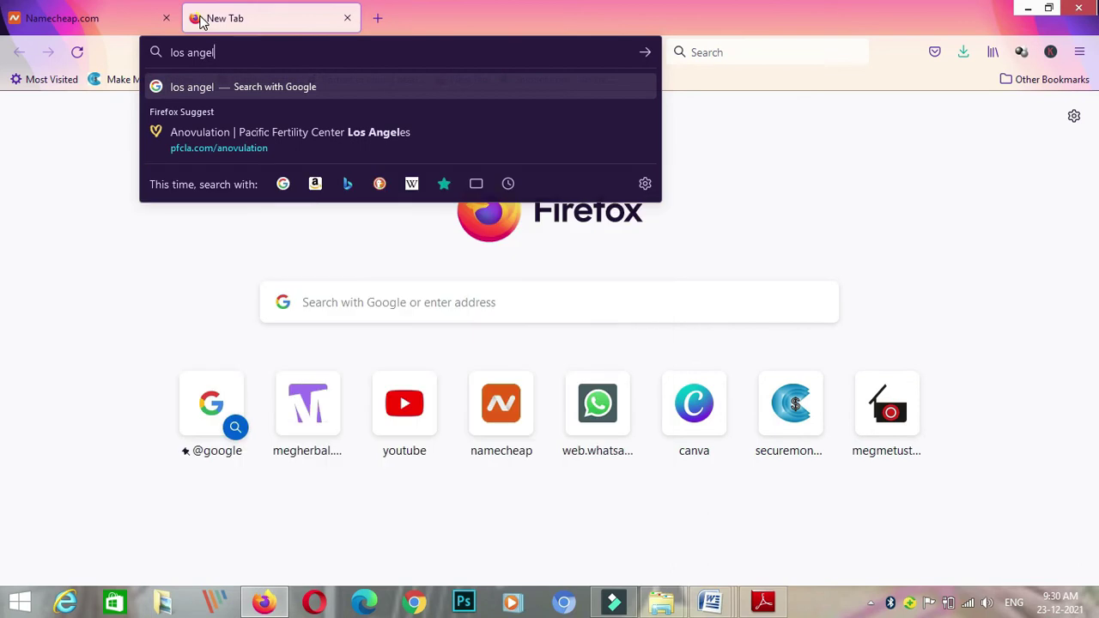
pyautogui.write('es postal c')
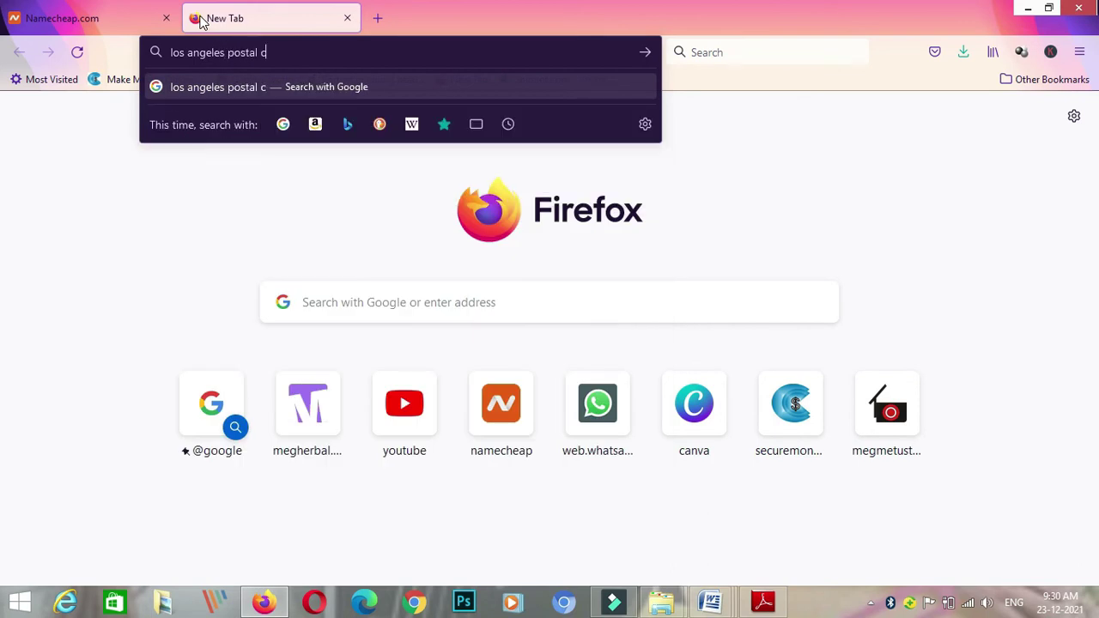
pyautogui.write('ode')
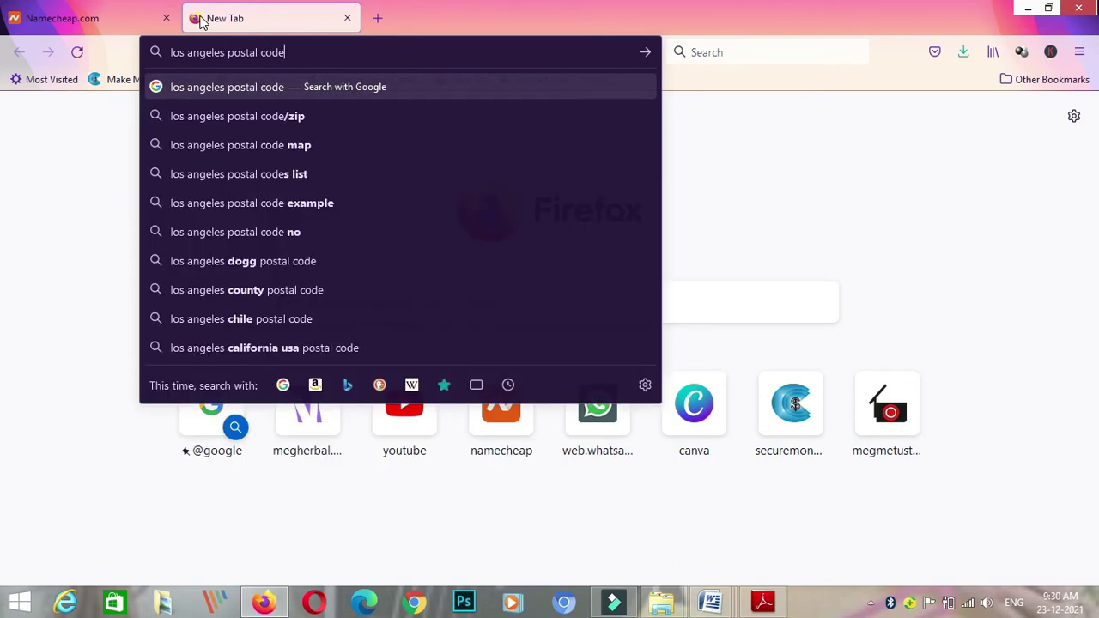
pyautogui.press('Return')
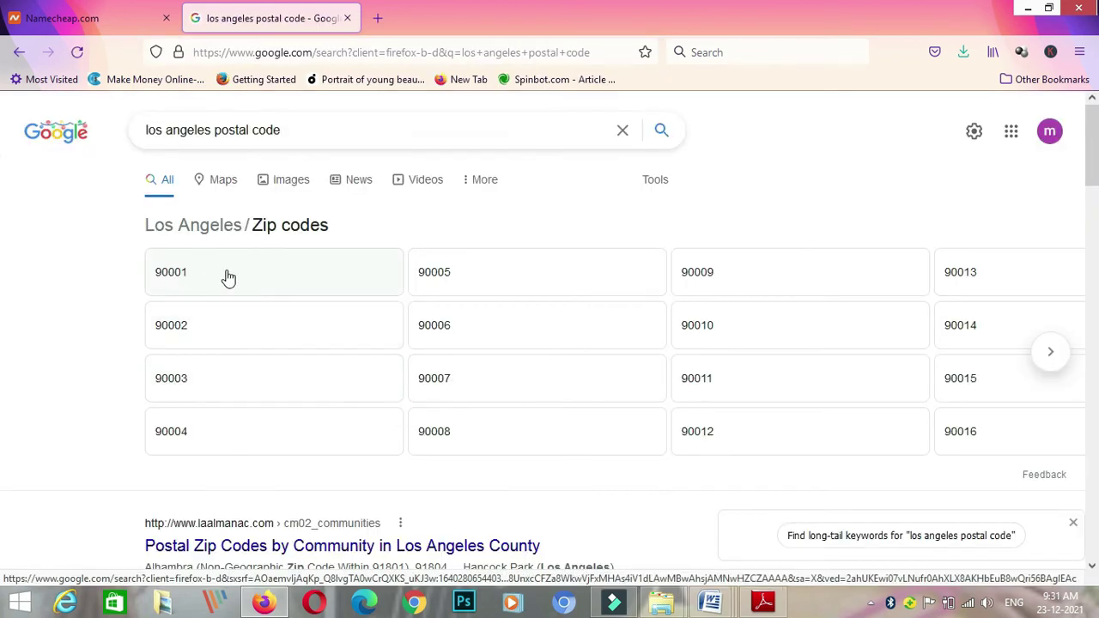
# - Back on the Namecheap checkout, enter the zip/postal code
pyautogui.click(146, 9)
pyautogui.click(521, 418)
pyautogui.write('10')
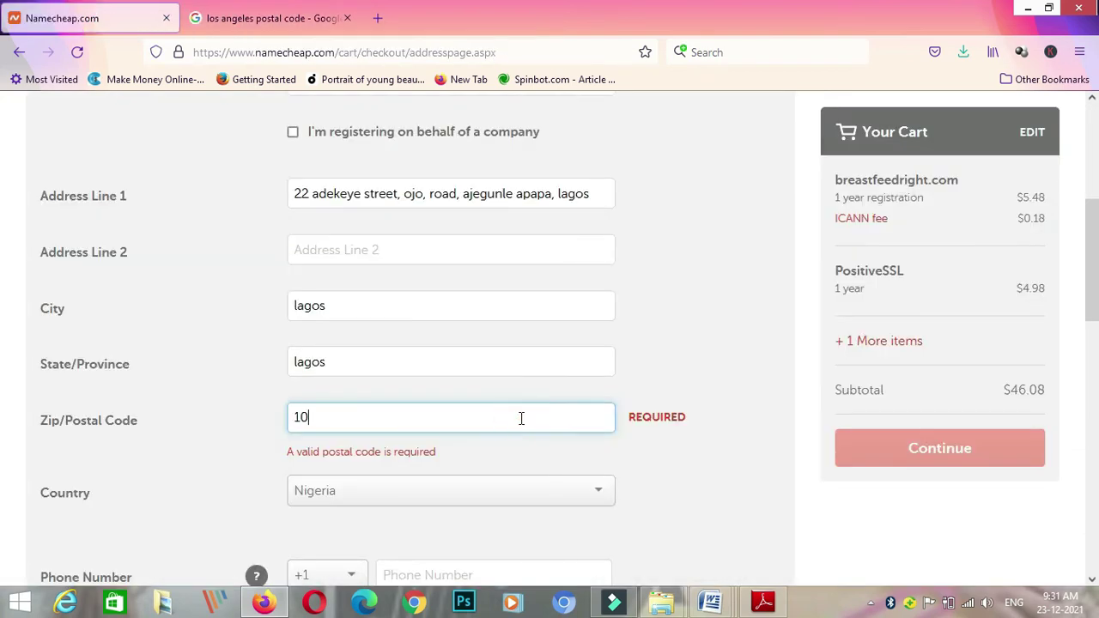
pyautogui.write('2103')
# - Confirm the postal code entry and keep Nigeria as the country
pyautogui.click(482, 507)
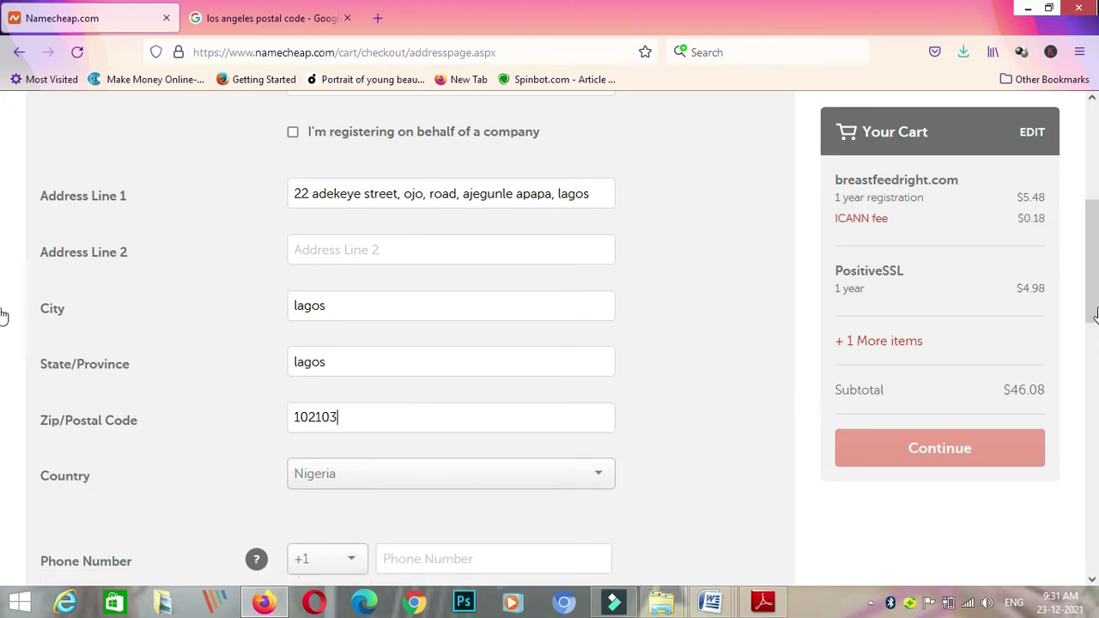
pyautogui.scroll(-3, 4, 317)
pyautogui.click(446, 352)
pyautogui.click(443, 359)
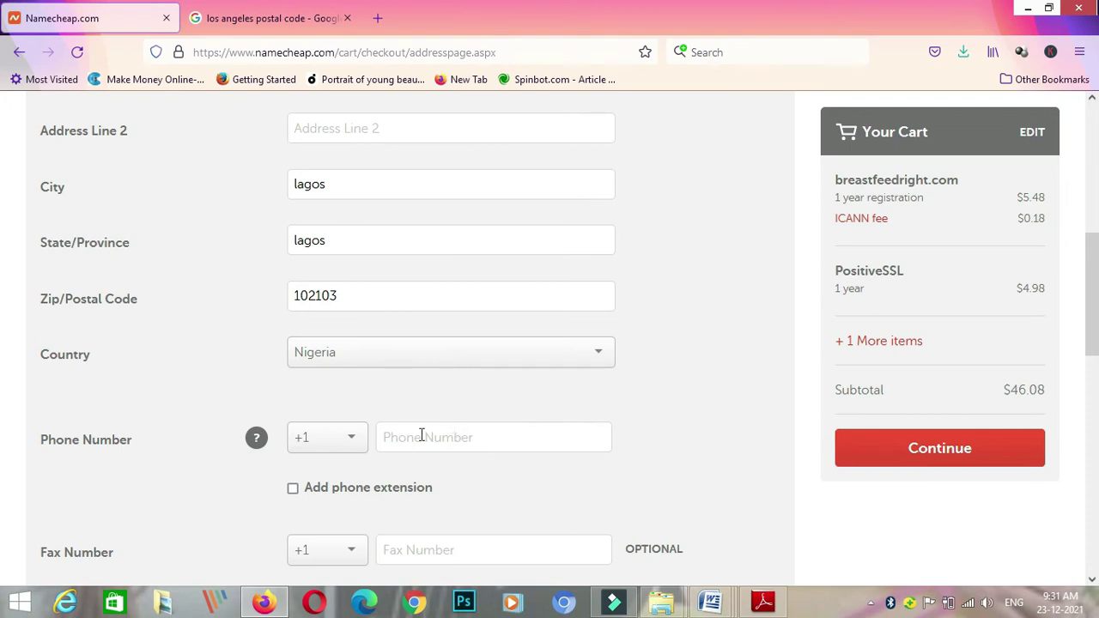
# - Choose the +234 phone code, enter the phone number and continue to Whois contacts
pyautogui.click(356, 442)
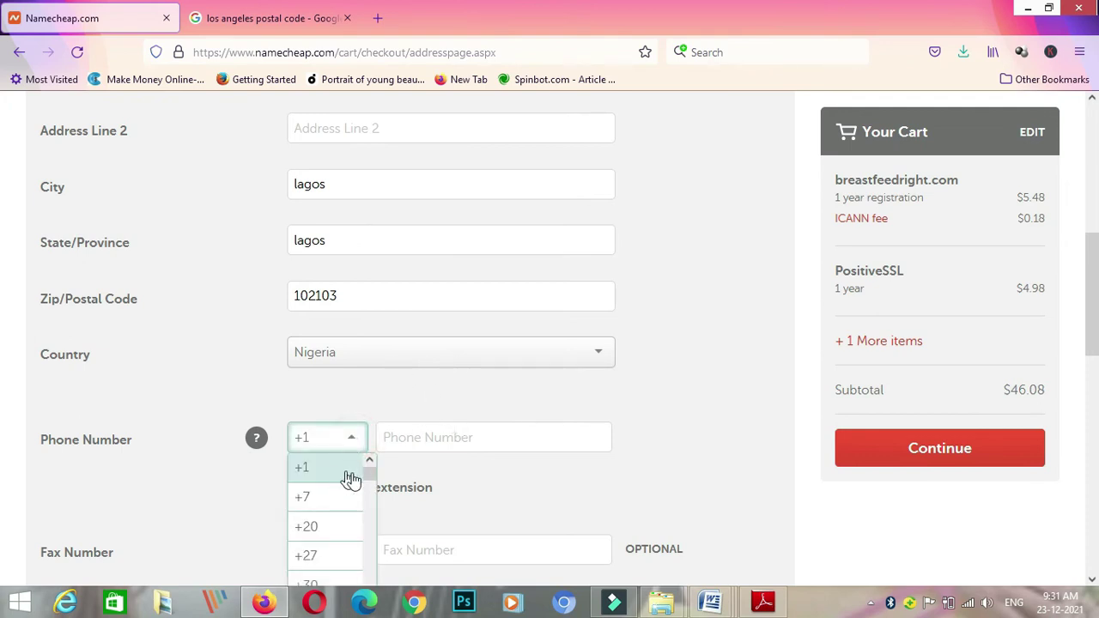
pyautogui.moveTo(369, 483); pyautogui.dragTo(369, 513)
pyautogui.click(312, 444)
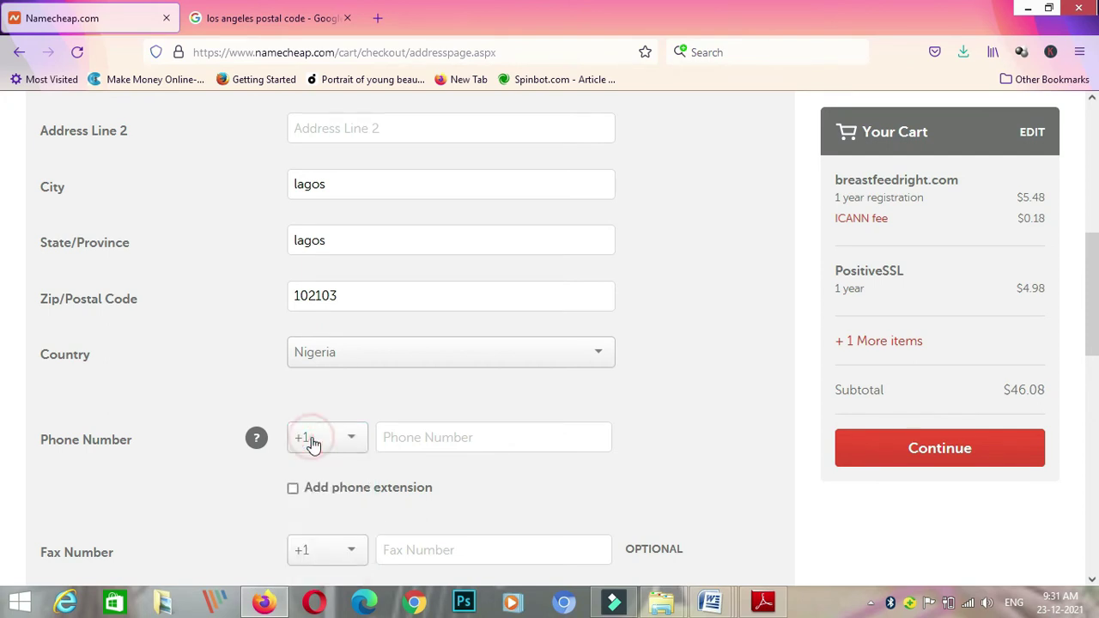
pyautogui.click(421, 444)
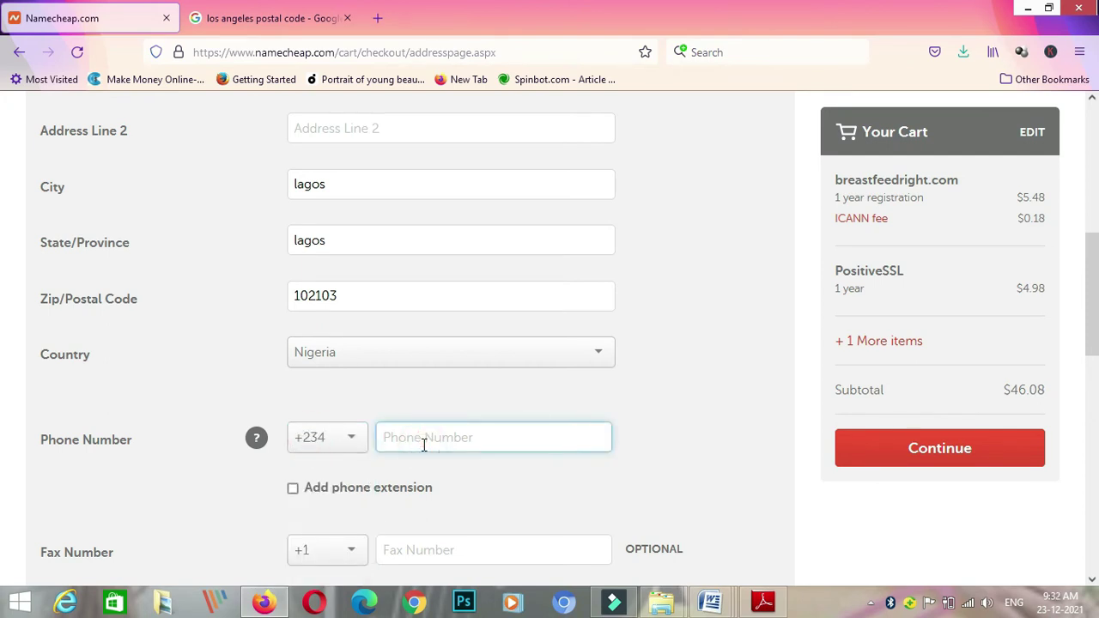
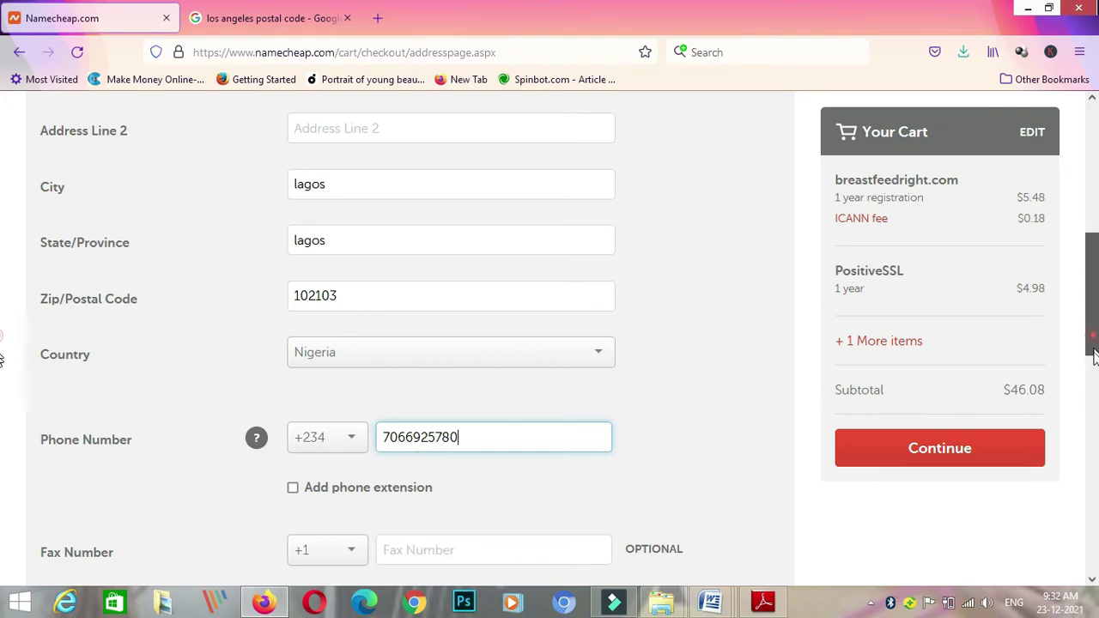
pyautogui.moveTo(1090, 339); pyautogui.dragTo(1093, 380)
pyautogui.scroll(-4, 382, 460)
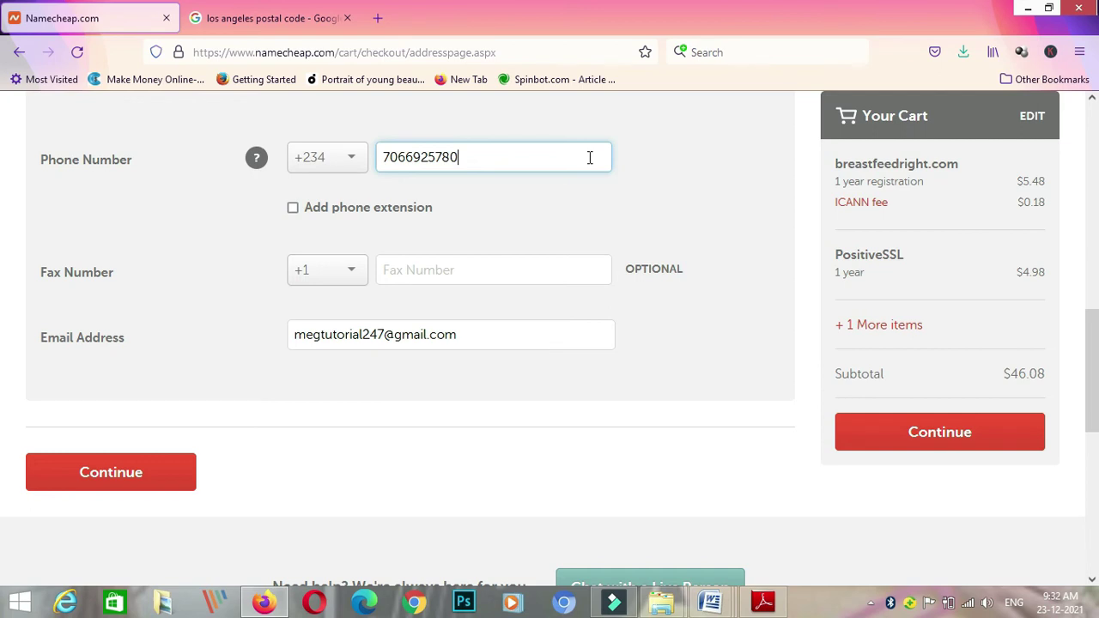
pyautogui.click(110, 485)
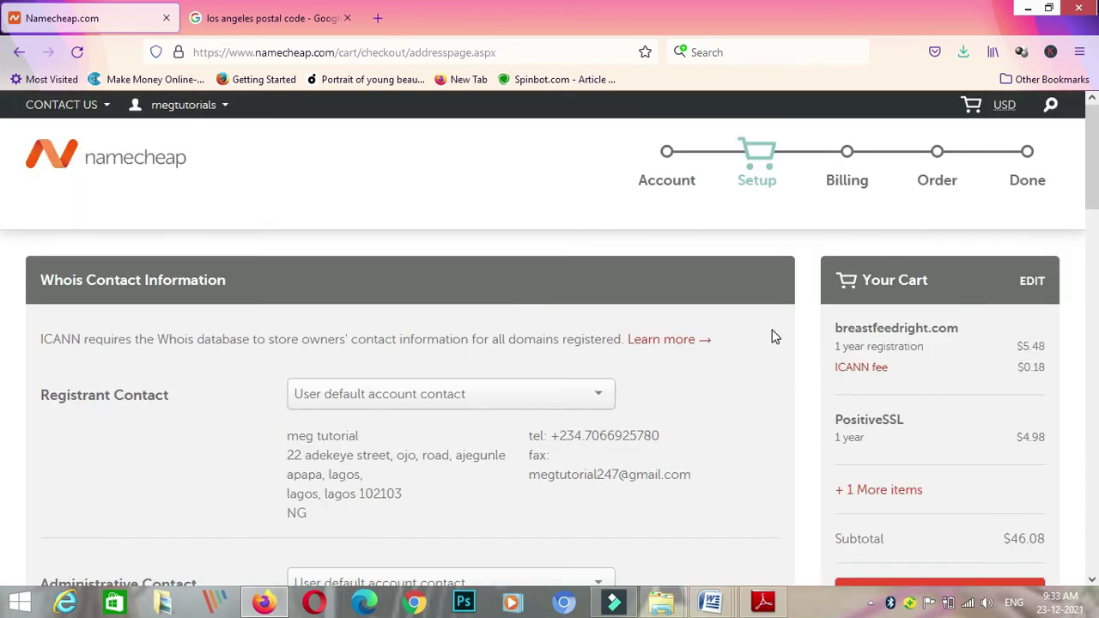
# - Review the Whois contacts, save them as default checkout settings, and continue to Billing
pyautogui.scroll(-2, 3, 223)
pyautogui.scroll(-4, 2, 240)
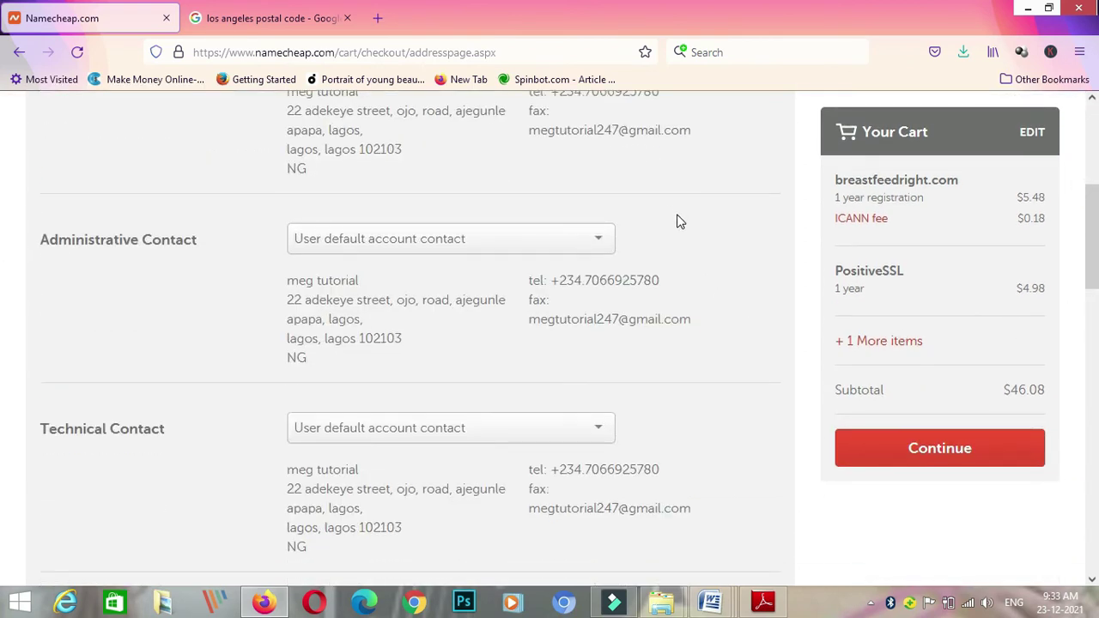
pyautogui.moveTo(1092, 262); pyautogui.dragTo(1091, 408)
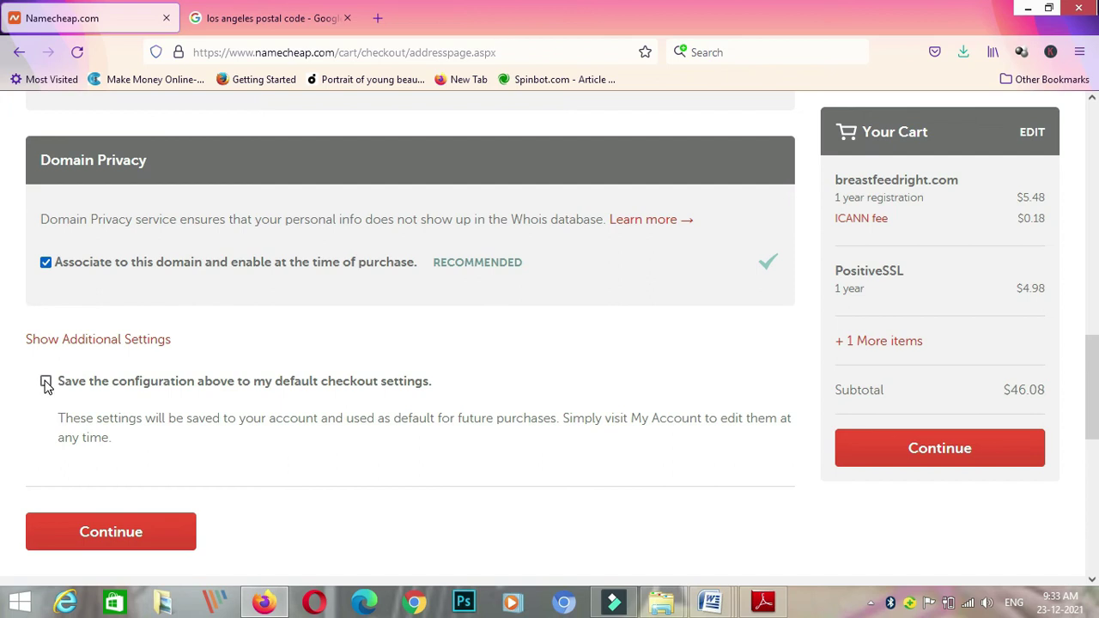
pyautogui.click(45, 382)
pyautogui.click(152, 530)
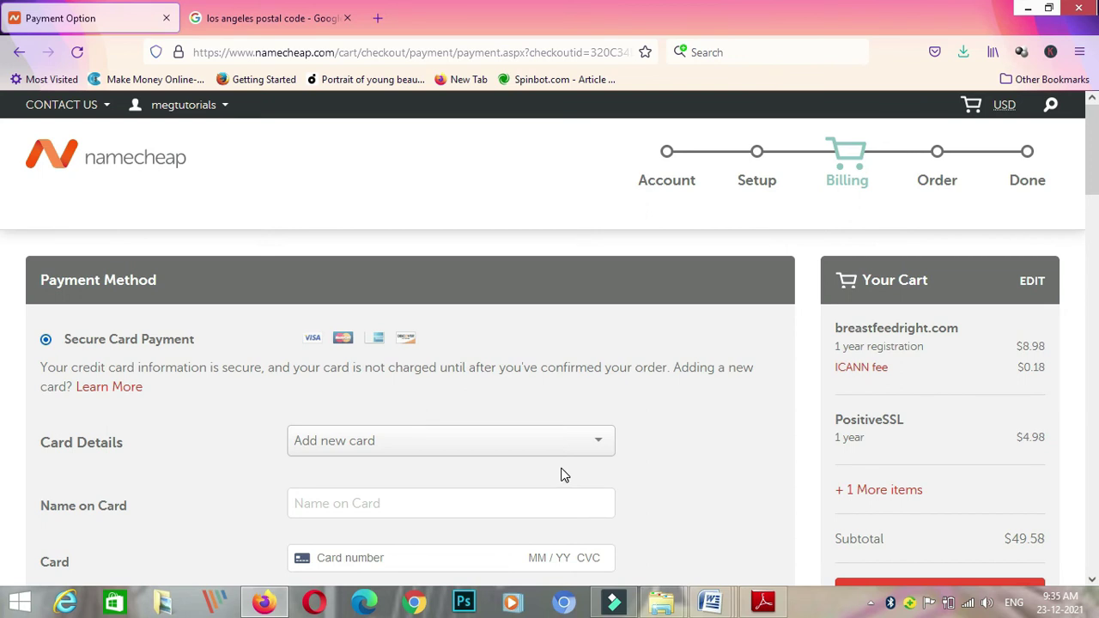
# - Try PayPal and Account Funds ($0.00 balance), then settle on Secure Card Payment
pyautogui.scroll(-5, 564, 475)
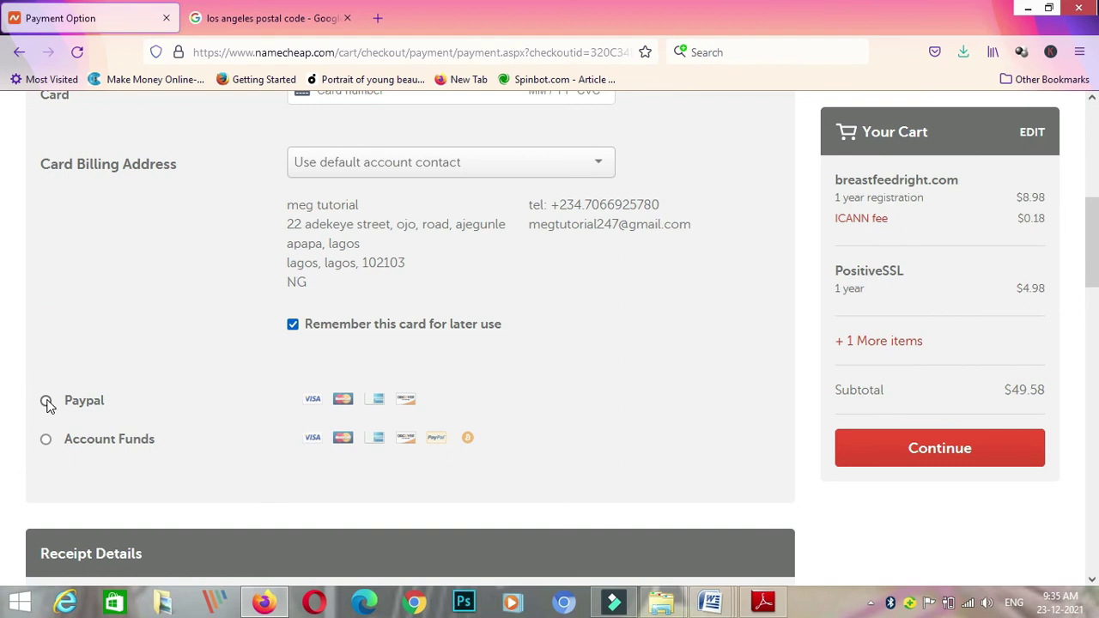
pyautogui.click(45, 401)
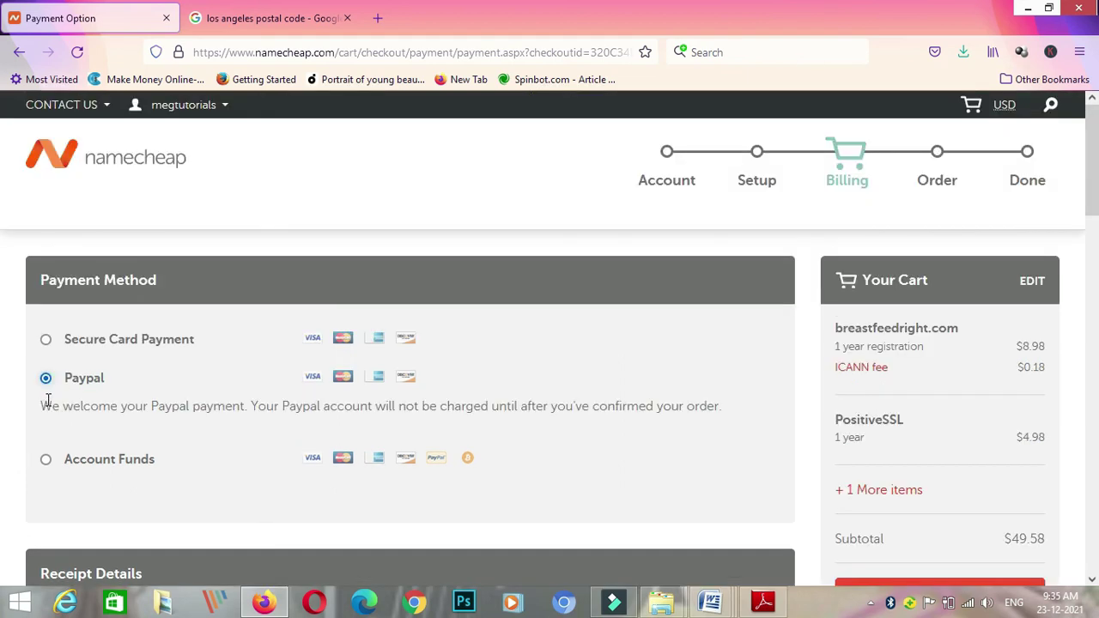
pyautogui.click(45, 459)
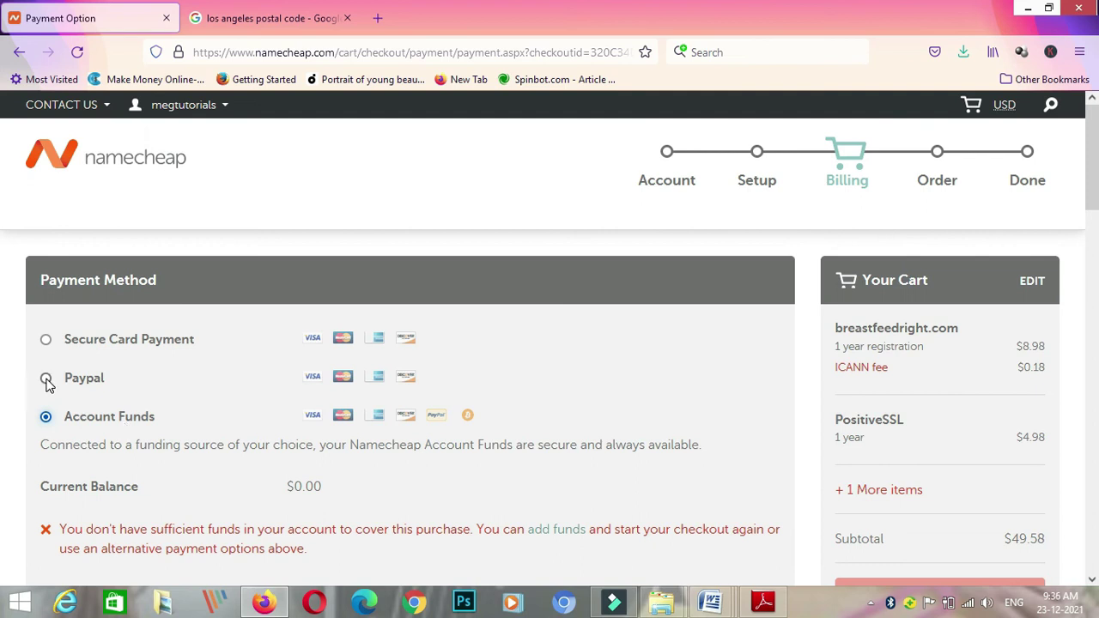
pyautogui.click(47, 379)
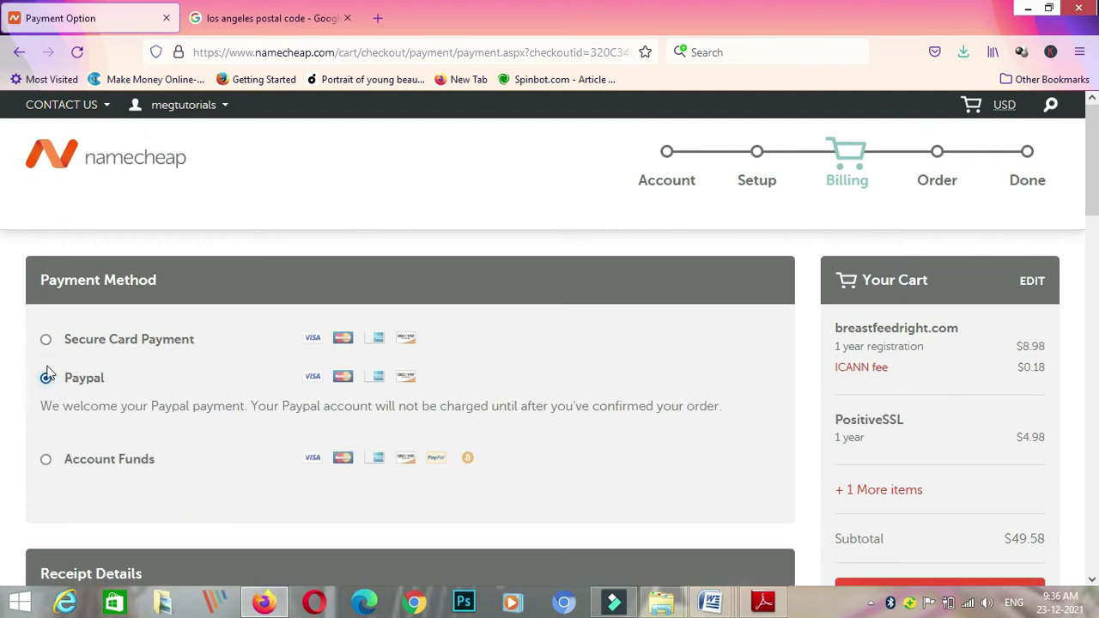
pyautogui.click(47, 341)
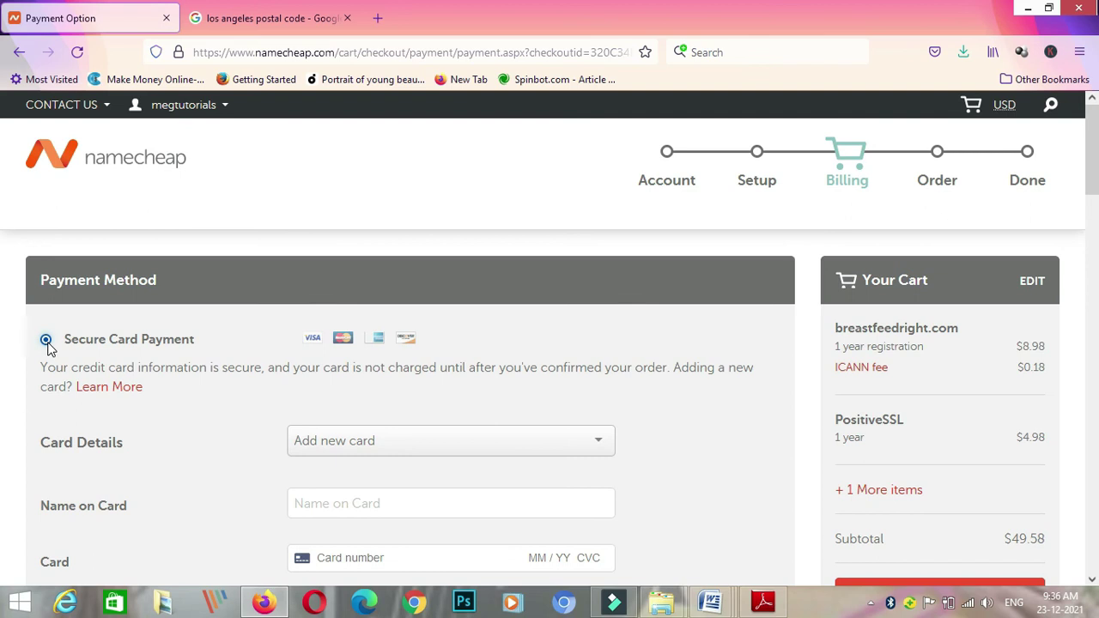
# - Choose 'Add new card' and enter the cardholder's name
pyautogui.click(346, 448)
pyautogui.click(347, 474)
pyautogui.click(346, 500)
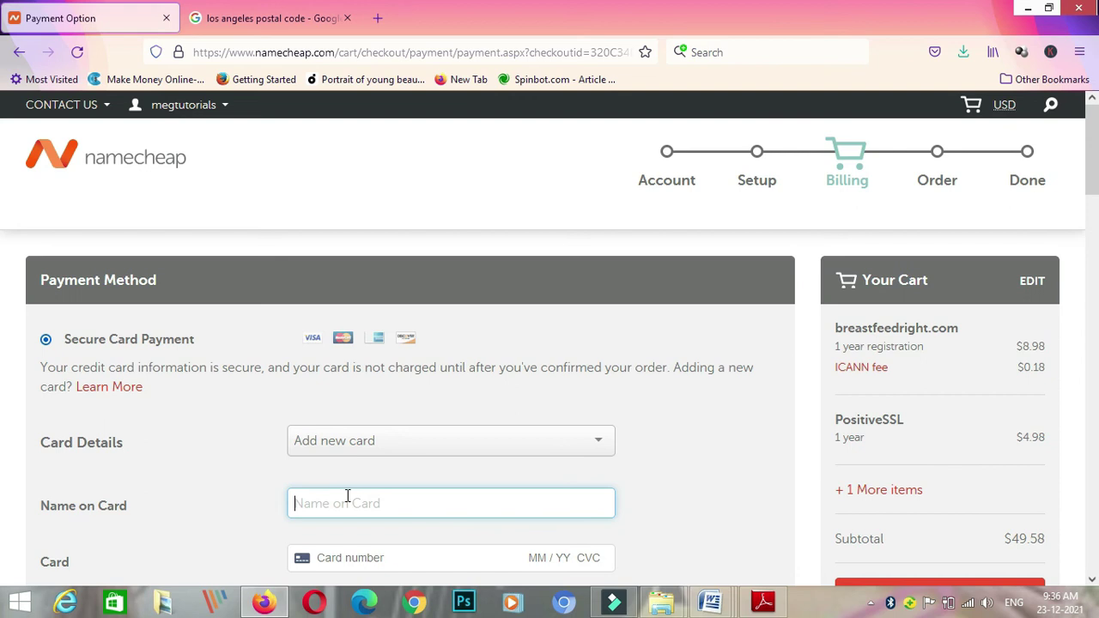
pyautogui.write('meg tutorials')
# - Paste the card number, enter the expiry date, and type then clear the security code
pyautogui.click(347, 557)
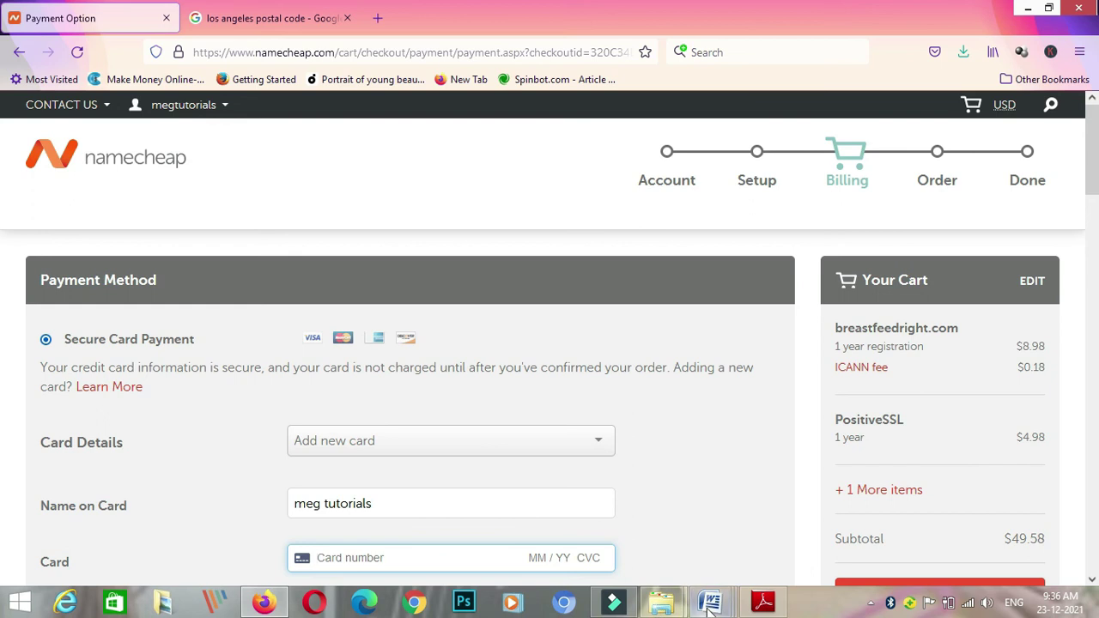
pyautogui.hotkey('ctrl', 'v')
pyautogui.write('0')
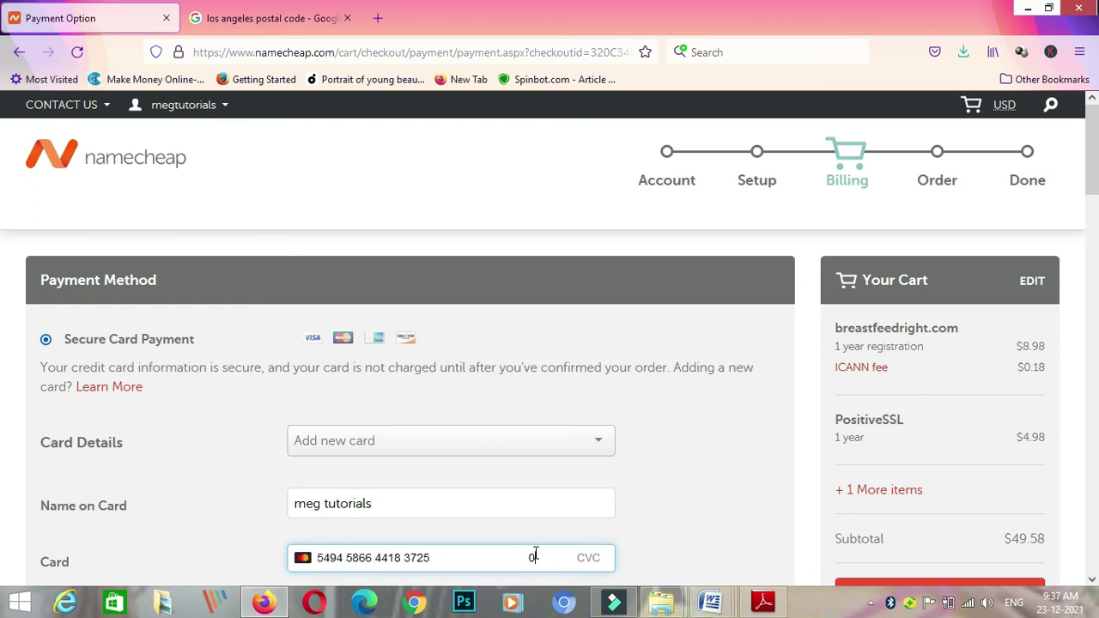
pyautogui.write('2 / 24')
pyautogui.click(581, 558)
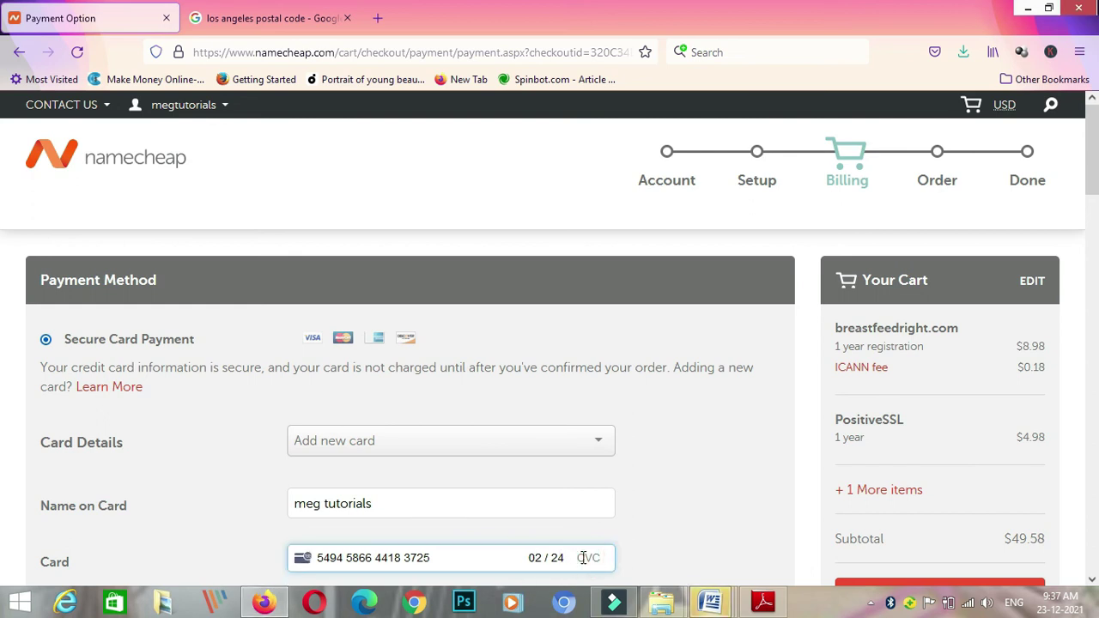
# - Scroll through the card, receipt and default billing address details on the payment page
pyautogui.scroll(-3, 1074, 348)
pyautogui.scroll(1, 1079, 343)
pyautogui.scroll(4, 1079, 343)
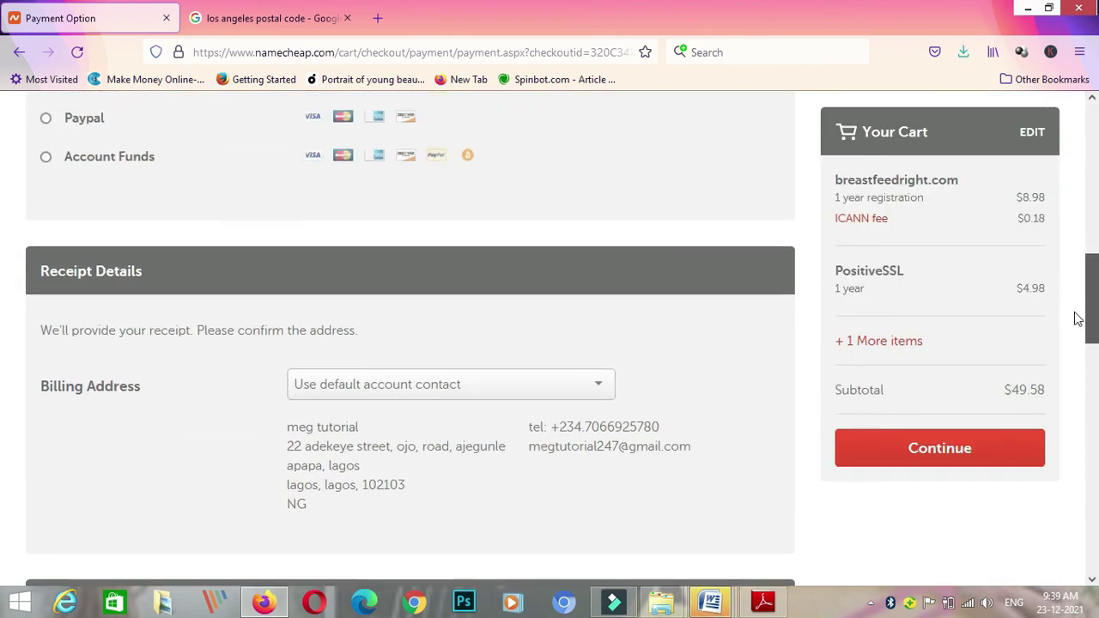
pyautogui.scroll(-6, 1077, 301)
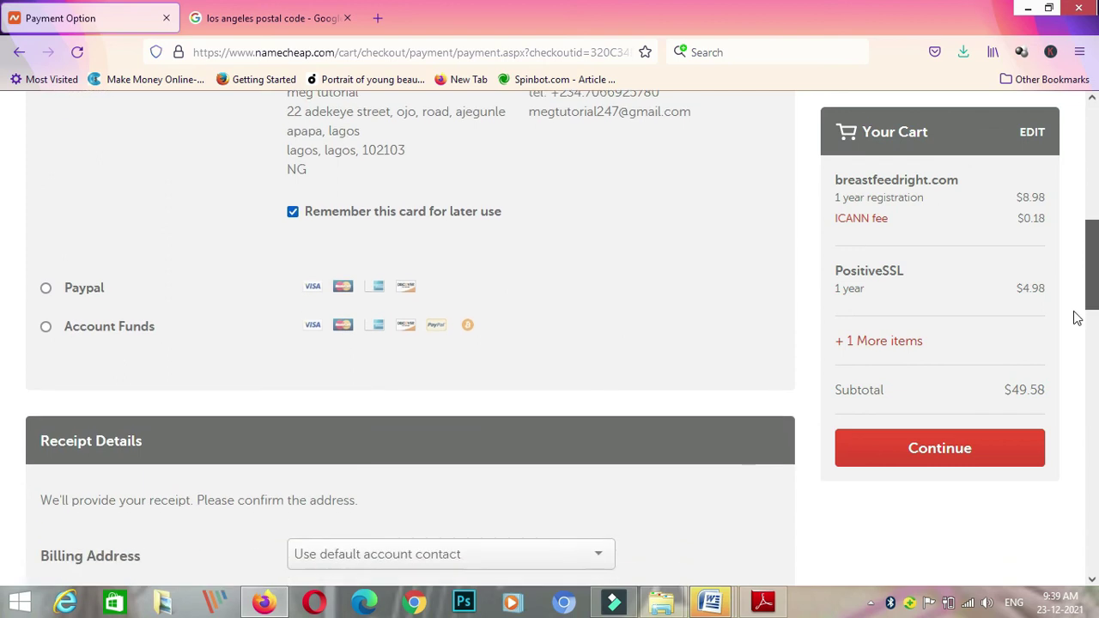
pyautogui.scroll(-3, 1, 406)
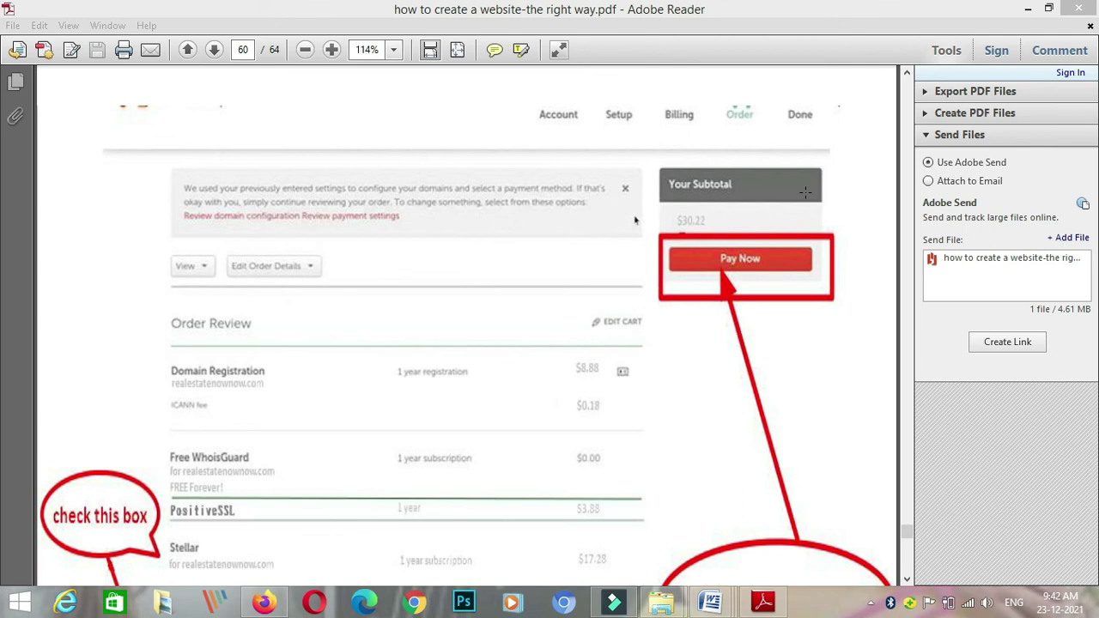
# - Scroll the PDF guide from the Pay Now screenshots to page 61's order confirmation
pyautogui.click(909, 534)
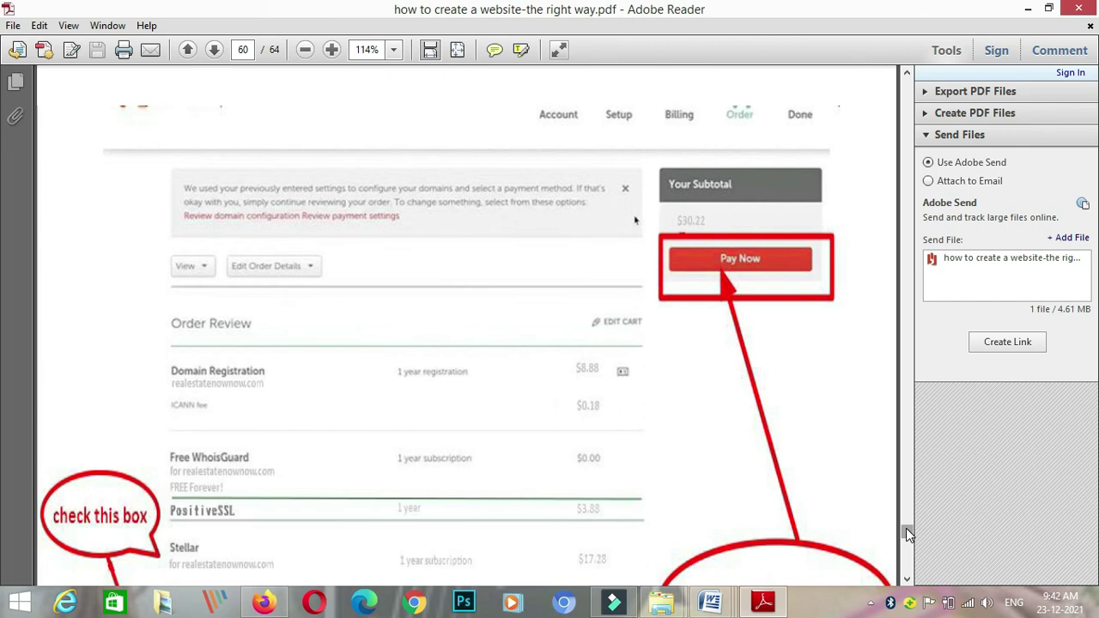
pyautogui.moveTo(906, 528); pyautogui.dragTo(907, 534)
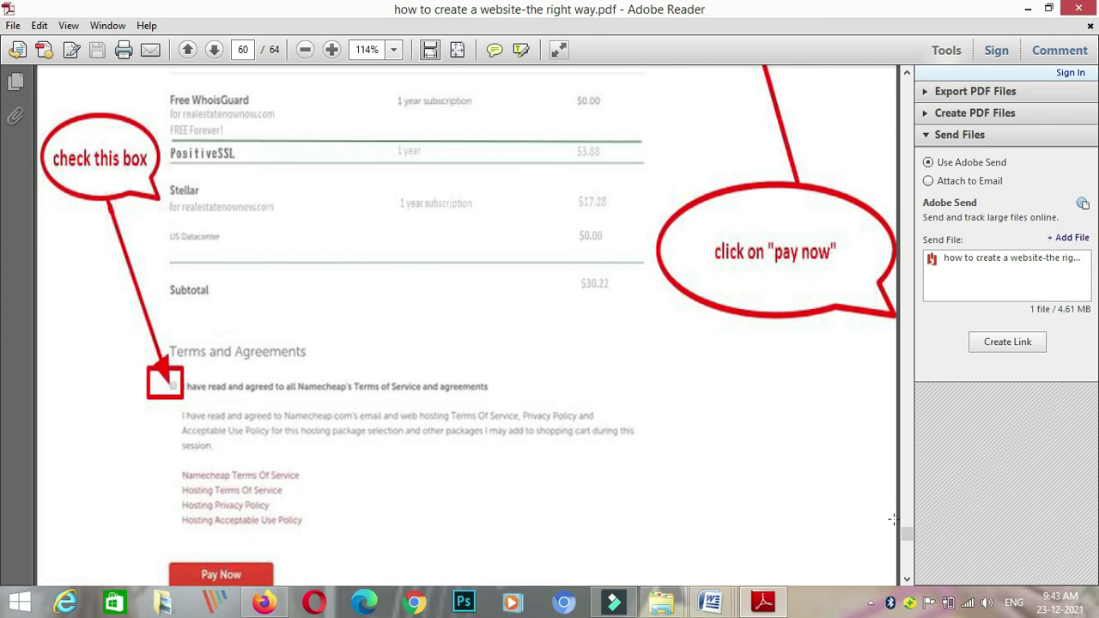
pyautogui.click(907, 74)
pyautogui.moveTo(907, 74); pyautogui.dragTo(909, 79)
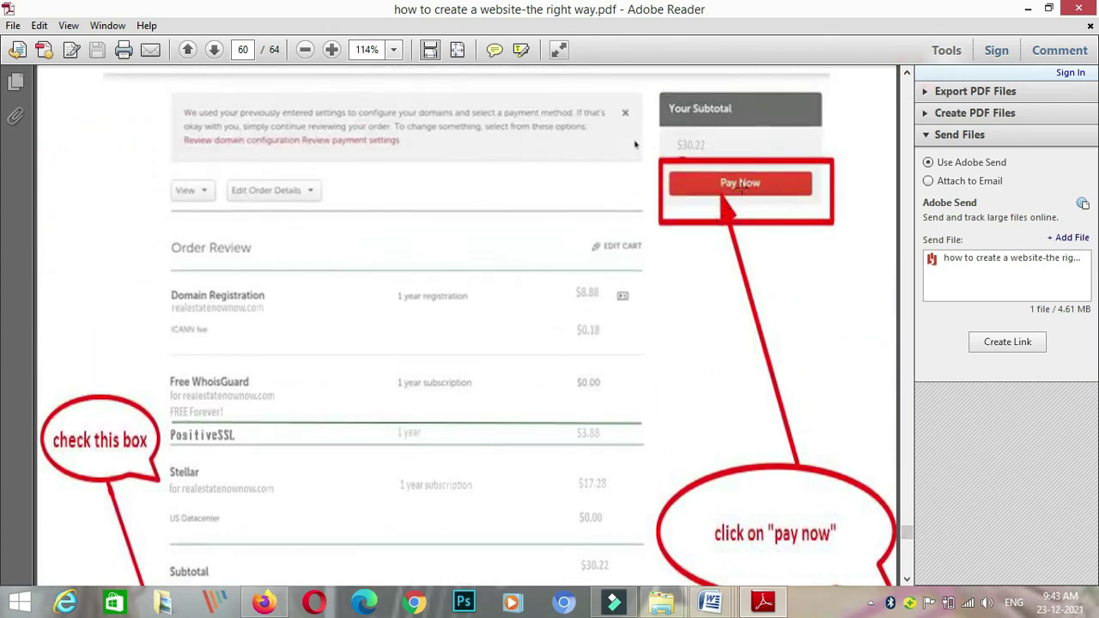
pyautogui.click(906, 580)
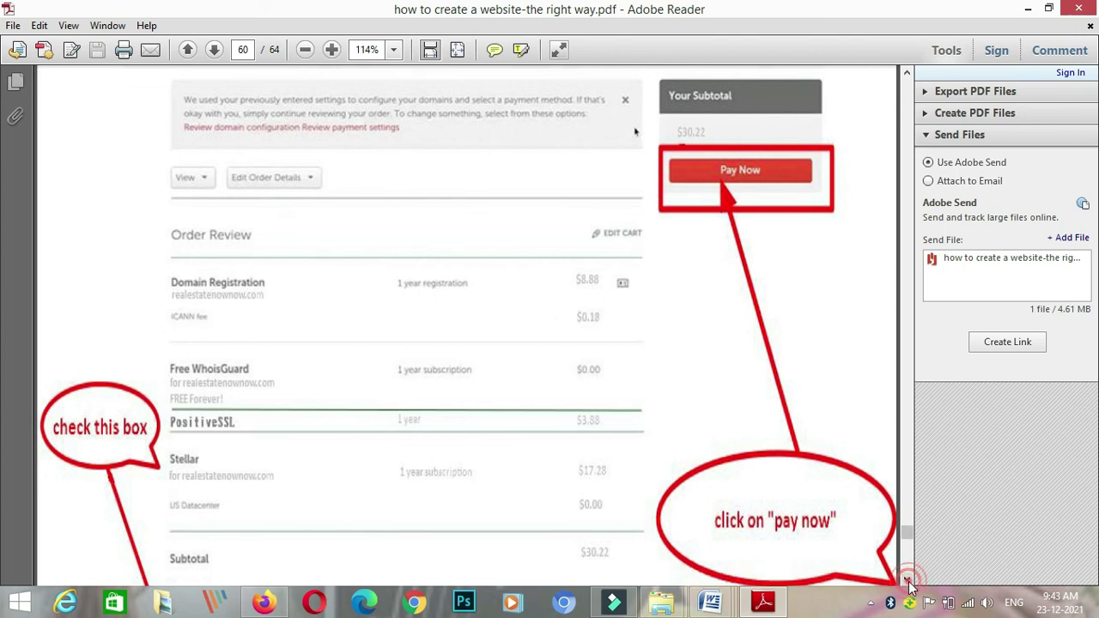
pyautogui.scroll(-15, 909, 584)
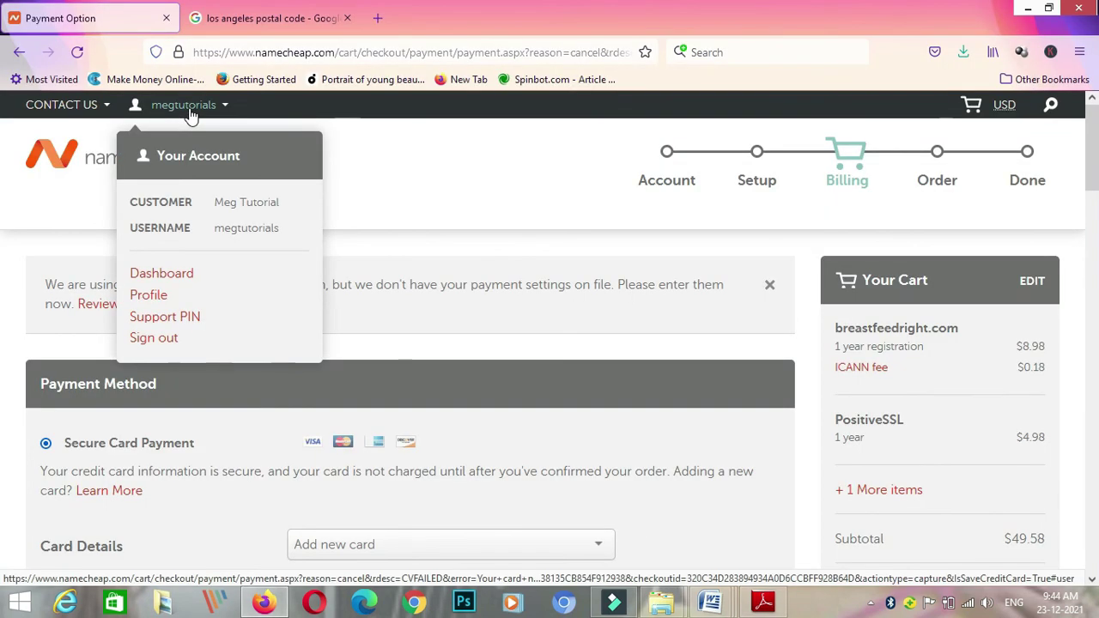
# - Open the Namecheap account dashboard, then return to the PDF guide at page 62
pyautogui.click(160, 274)
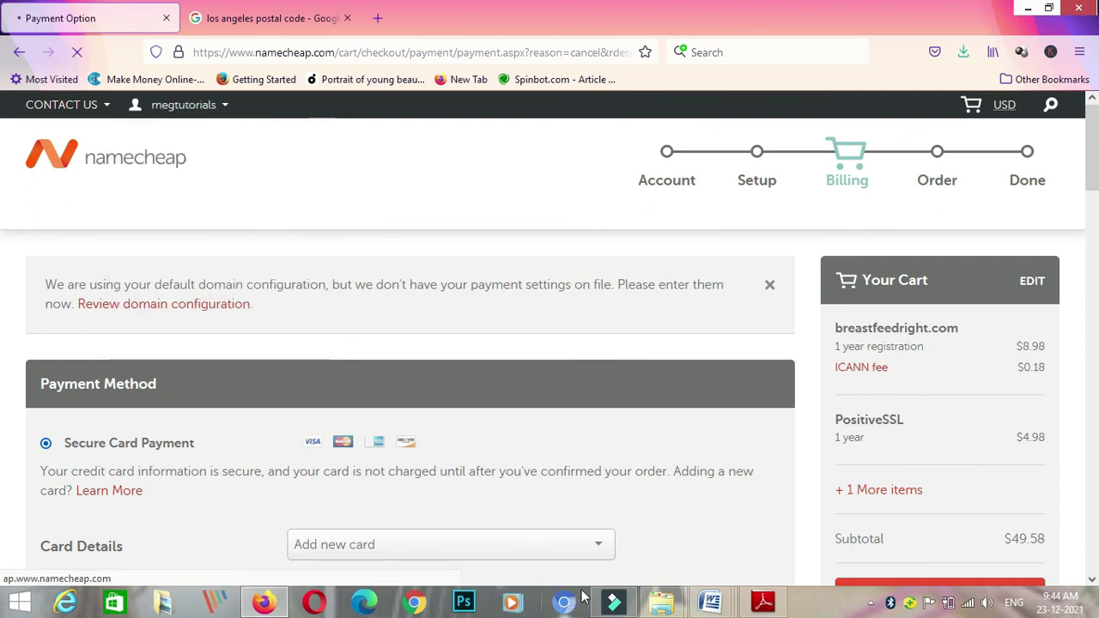
pyautogui.moveTo(679, 595)
pyautogui.click(769, 526)
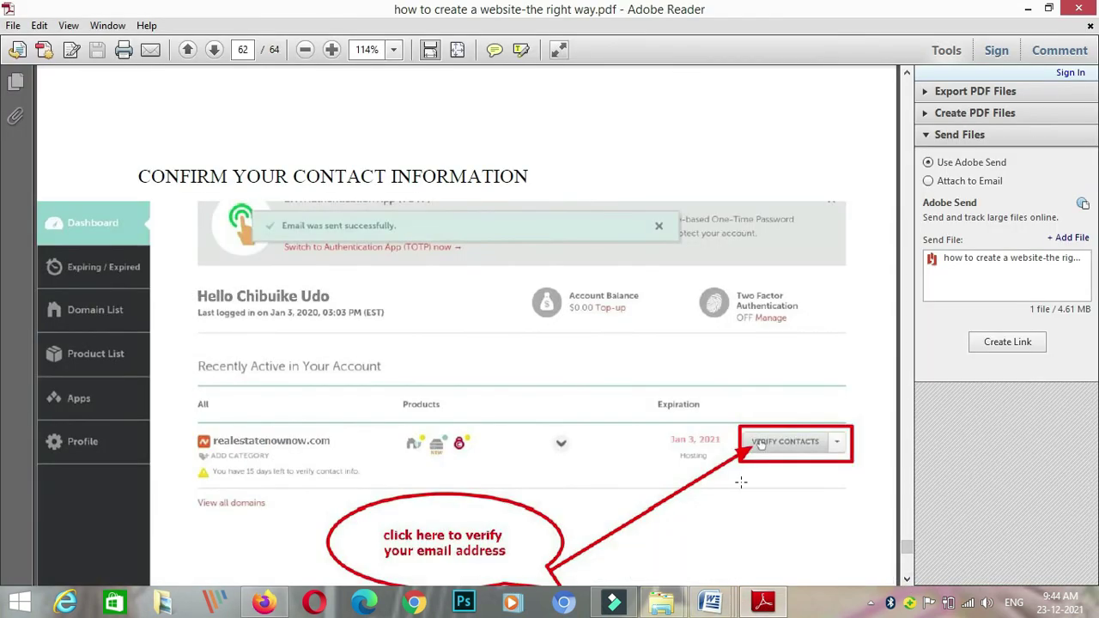
# - Scroll the guide from page 62 through page 63 to the final page 64 with the bonus tips
pyautogui.scroll(-1, 741, 482)
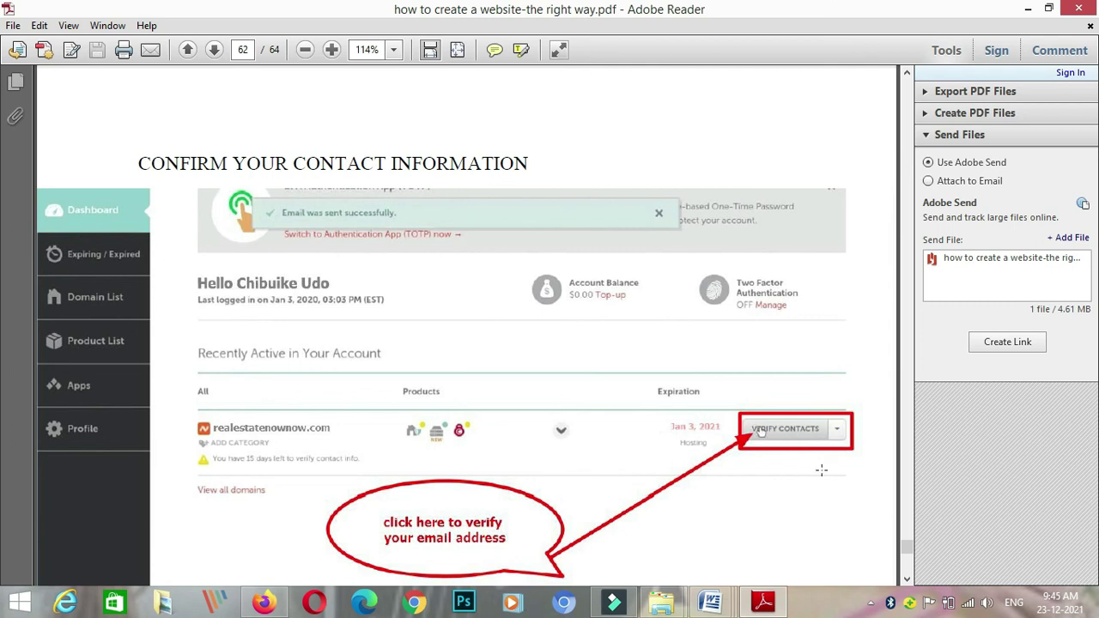
pyautogui.click(907, 580)
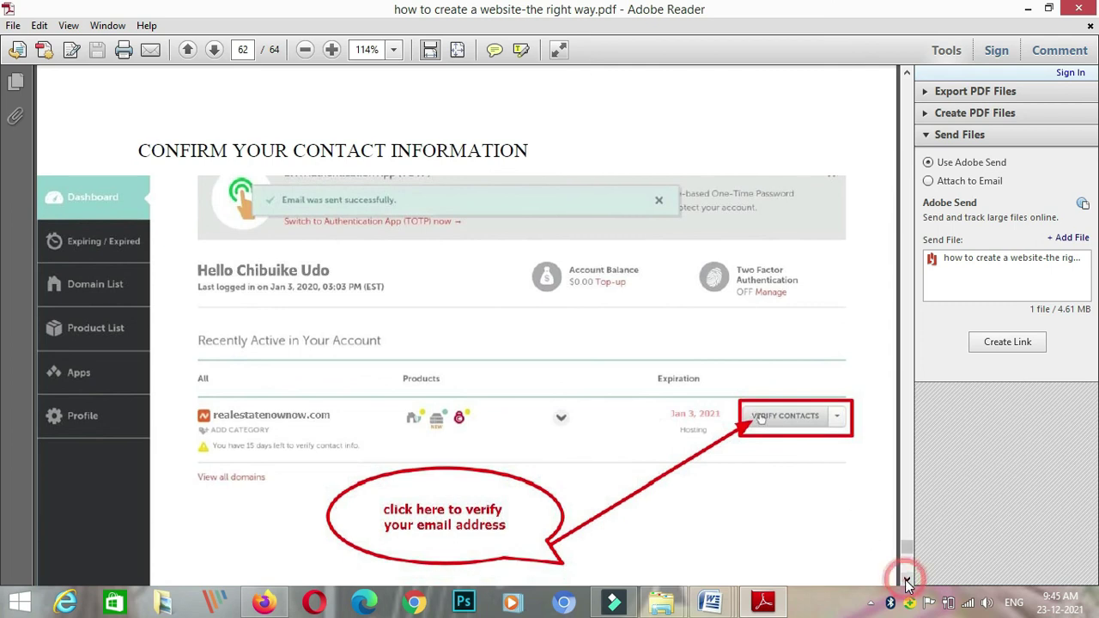
pyautogui.click(906, 581)
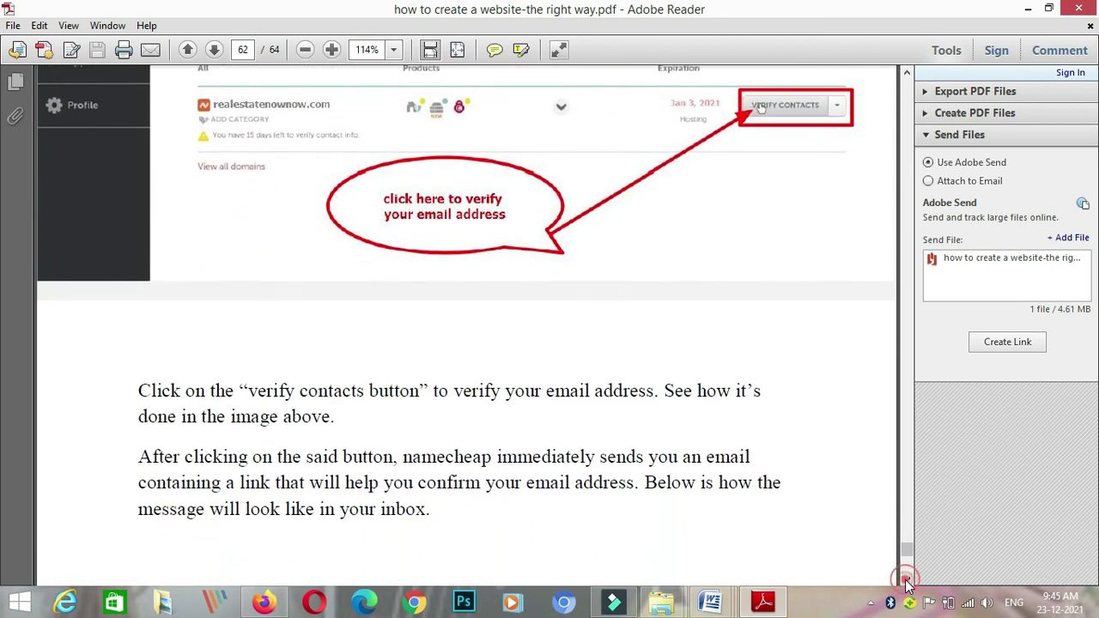
pyautogui.click(907, 581)
pyautogui.click(906, 582)
pyautogui.click(906, 582)
pyautogui.click(906, 581)
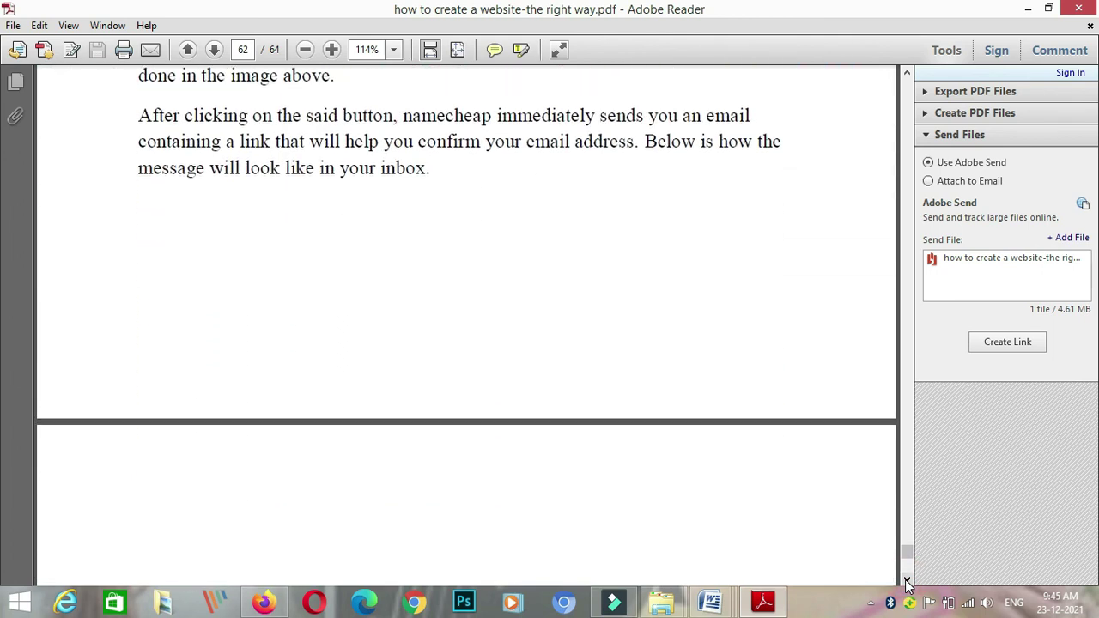
pyautogui.click(906, 581)
pyautogui.click(906, 582)
pyautogui.click(907, 581)
pyautogui.click(907, 582)
pyautogui.click(906, 581)
pyautogui.click(907, 582)
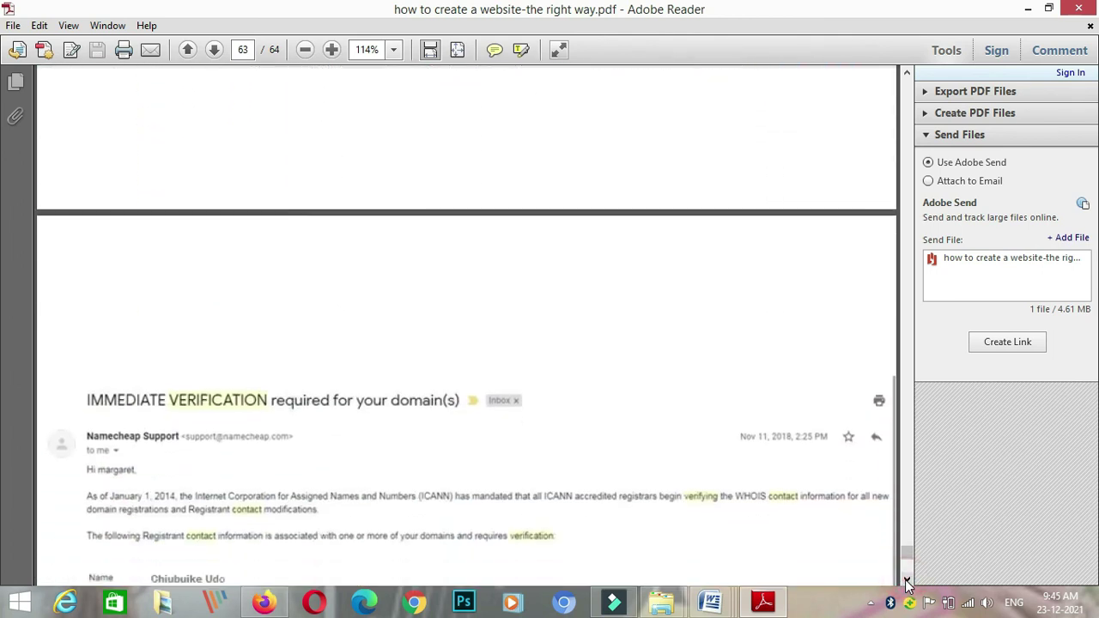
pyautogui.click(906, 581)
pyautogui.click(907, 581)
pyautogui.click(906, 581)
pyautogui.click(906, 581)
pyautogui.click(906, 581)
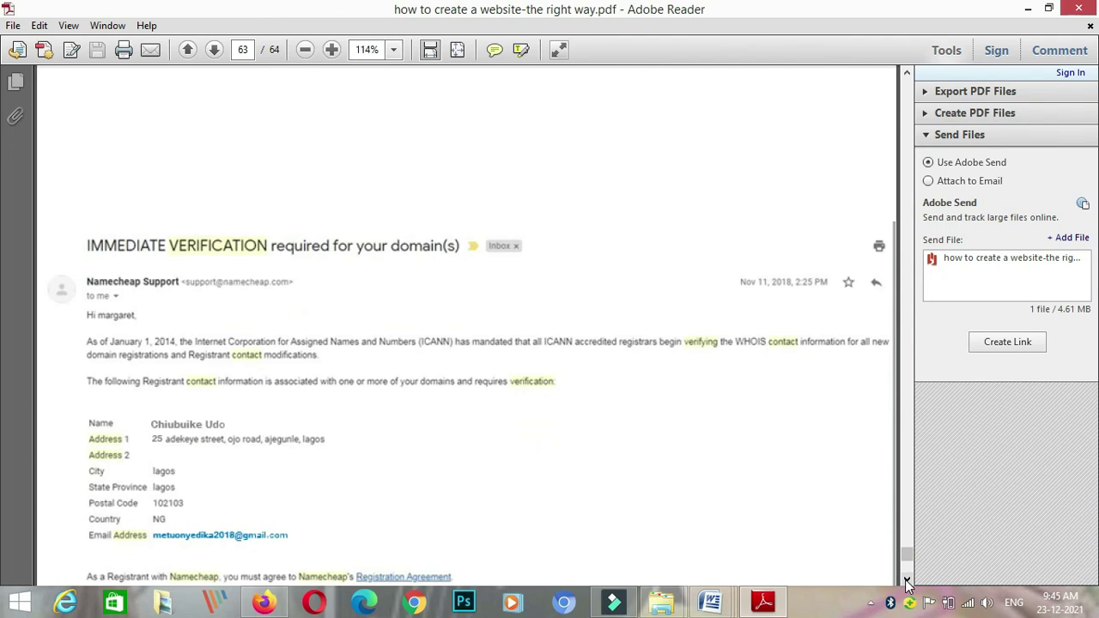
pyautogui.click(906, 581)
pyautogui.click(906, 582)
pyautogui.click(906, 581)
pyautogui.click(906, 581)
pyautogui.click(906, 581)
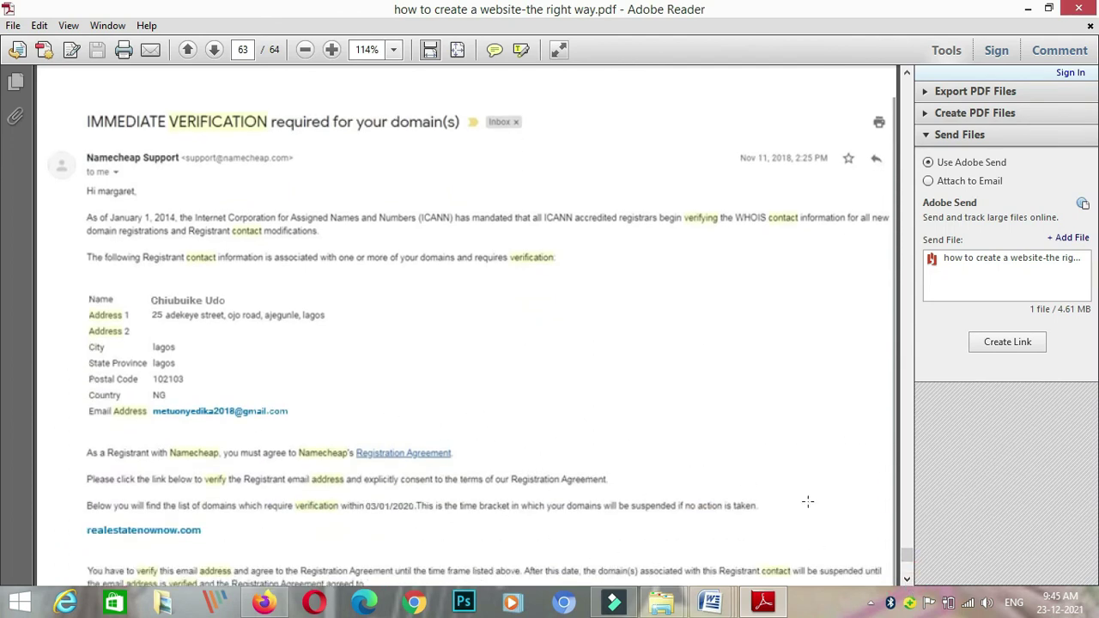
pyautogui.click(906, 581)
pyautogui.click(906, 582)
pyautogui.click(907, 582)
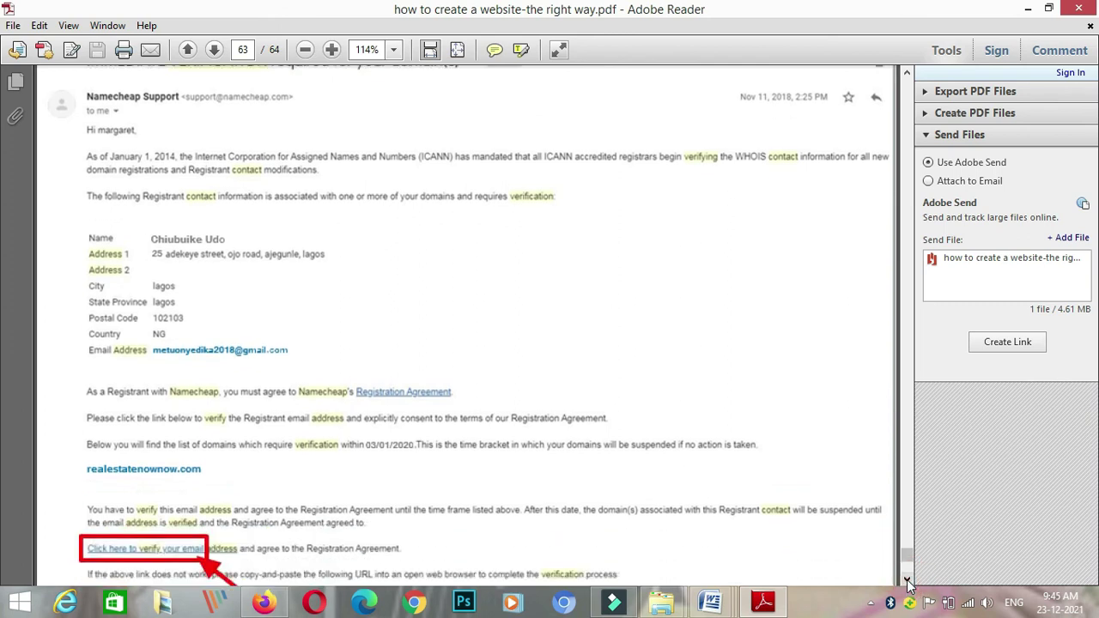
pyautogui.click(906, 581)
pyautogui.click(907, 581)
pyautogui.click(907, 582)
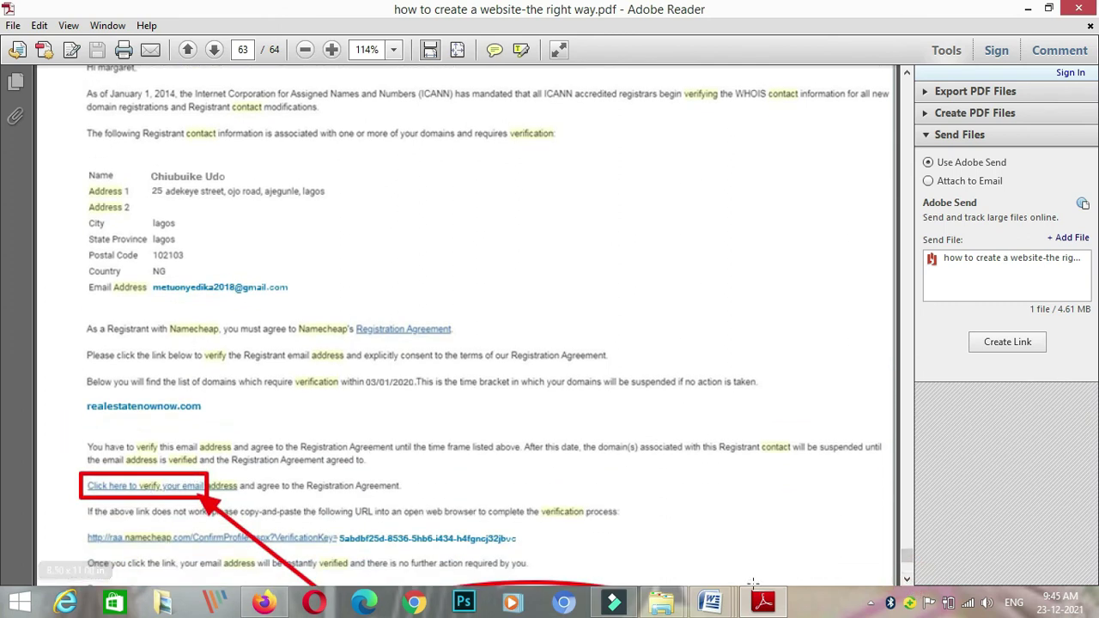
pyautogui.click(906, 582)
pyautogui.scroll(-5, 906, 581)
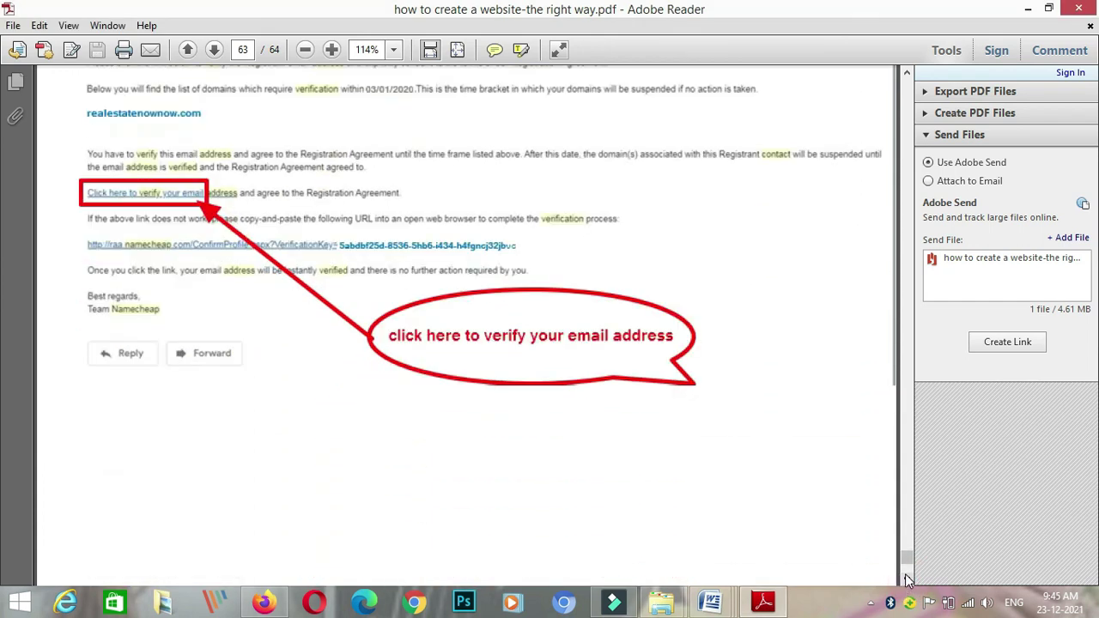
pyautogui.click(906, 582)
pyautogui.scroll(-10, 906, 582)
pyautogui.scroll(-5, 909, 582)
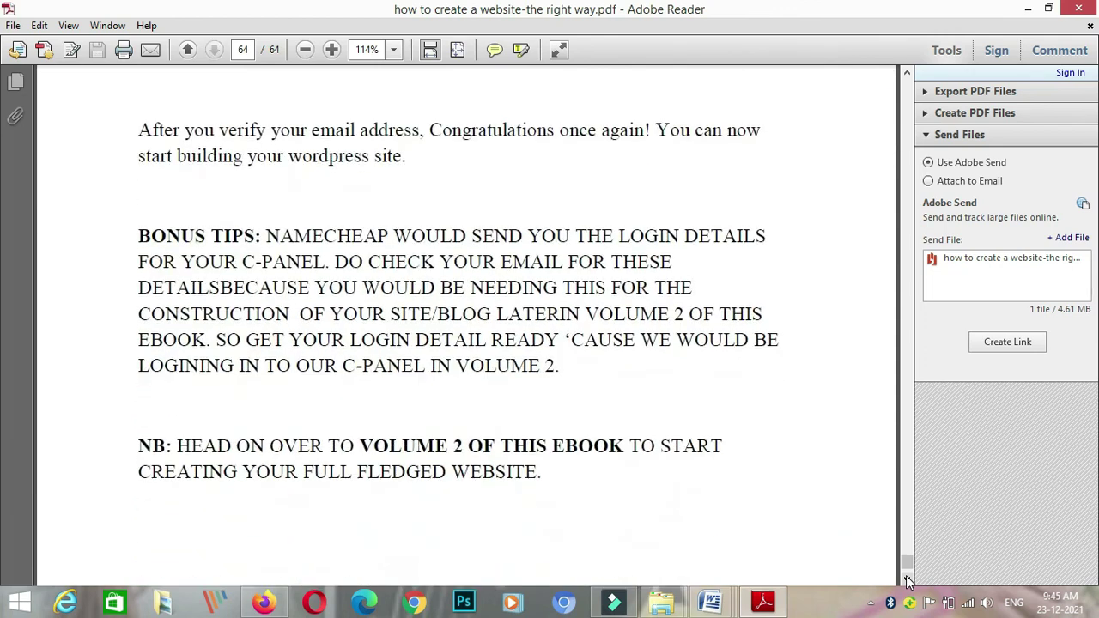